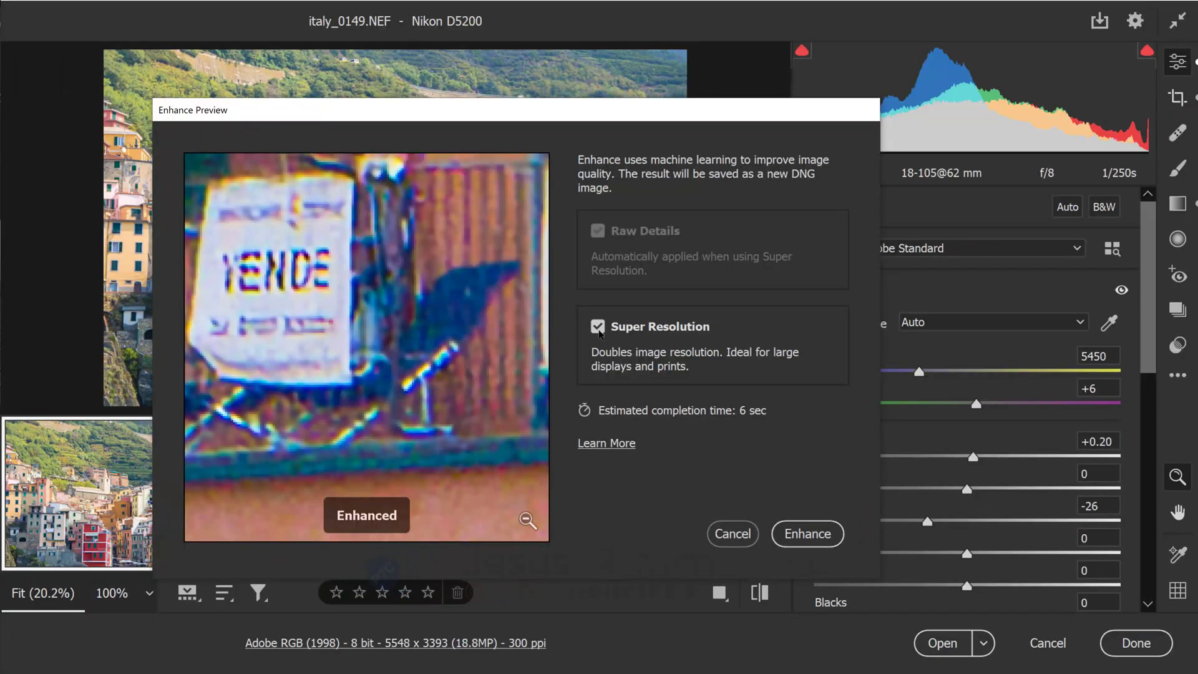
- Uncheck Super Resolution in the Enhance Preview dialog to try Raw Details alone
click(598, 330)
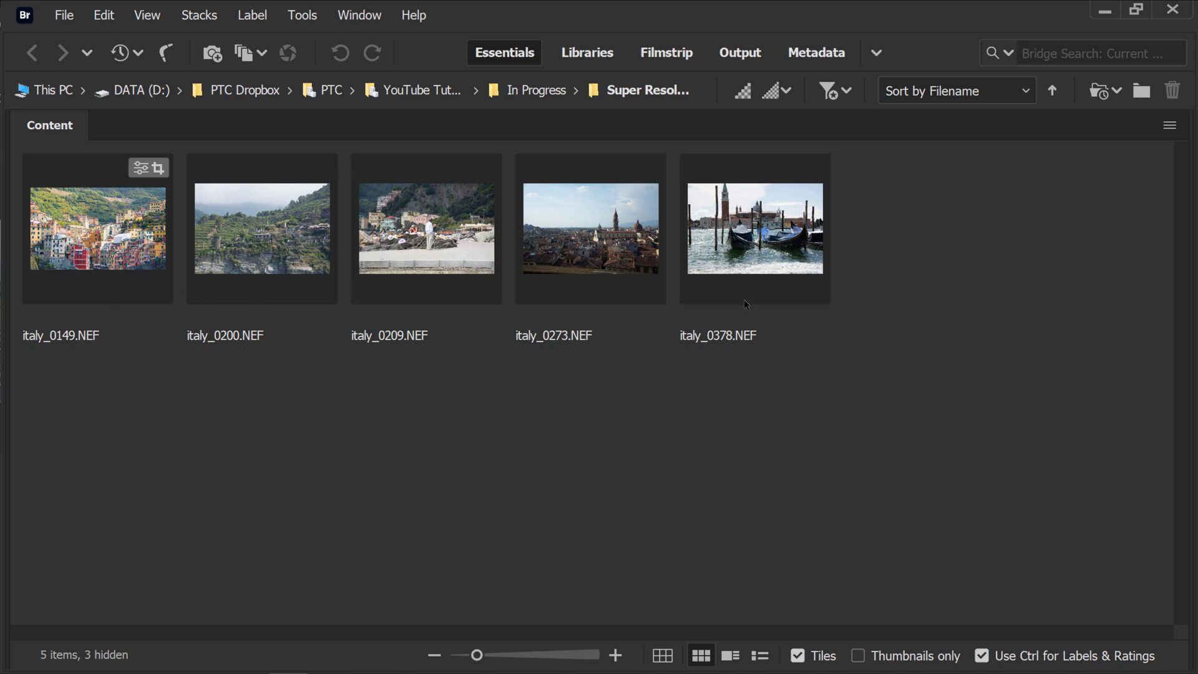
- Browse the italy_0149 to italy_0378 thumbnails, then select the italy_0149.NEF village photo
click(146, 278)
click(261, 432)
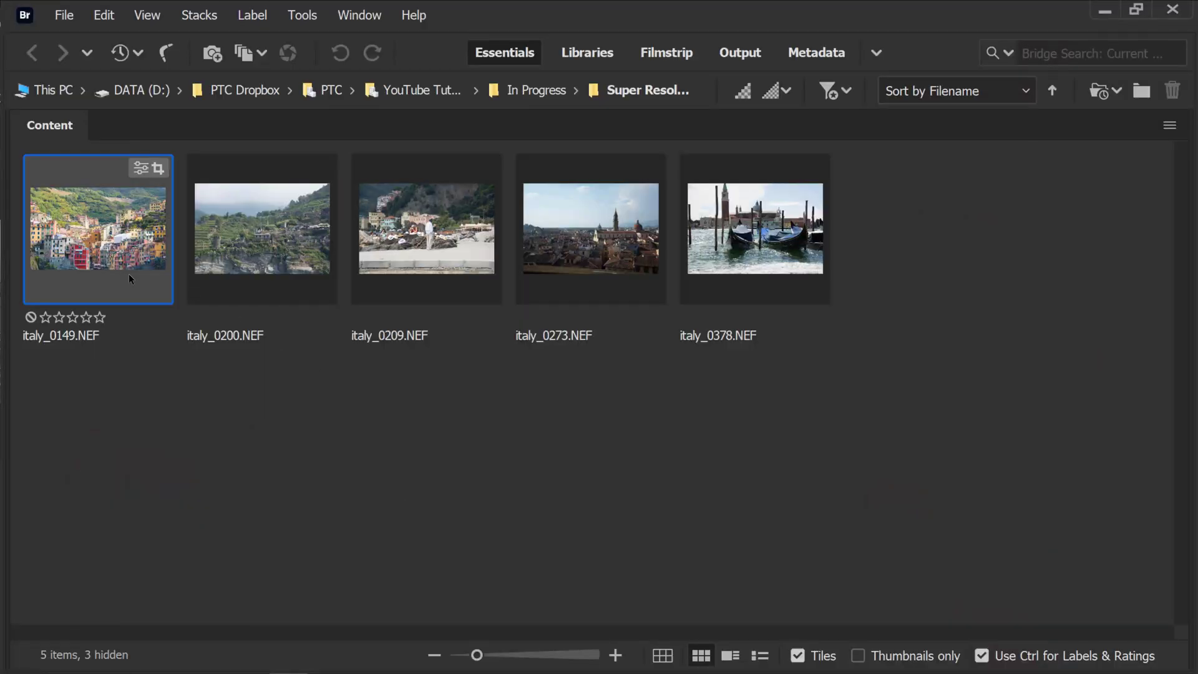
click(245, 269)
click(450, 269)
click(718, 259)
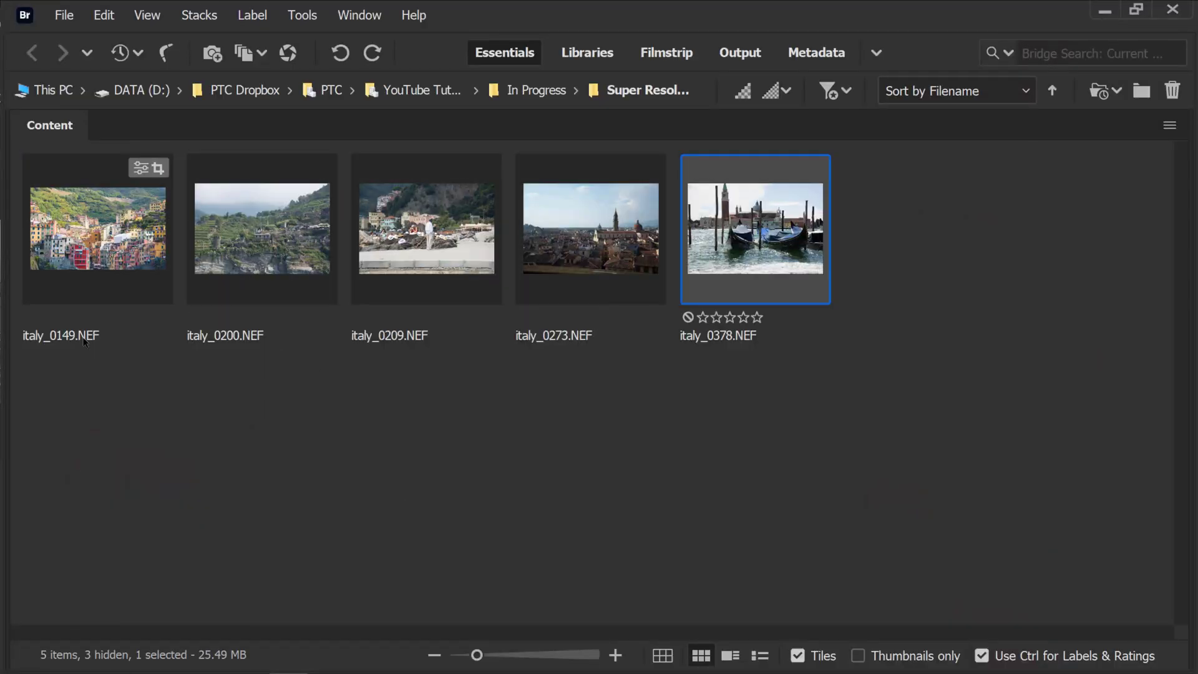
click(112, 243)
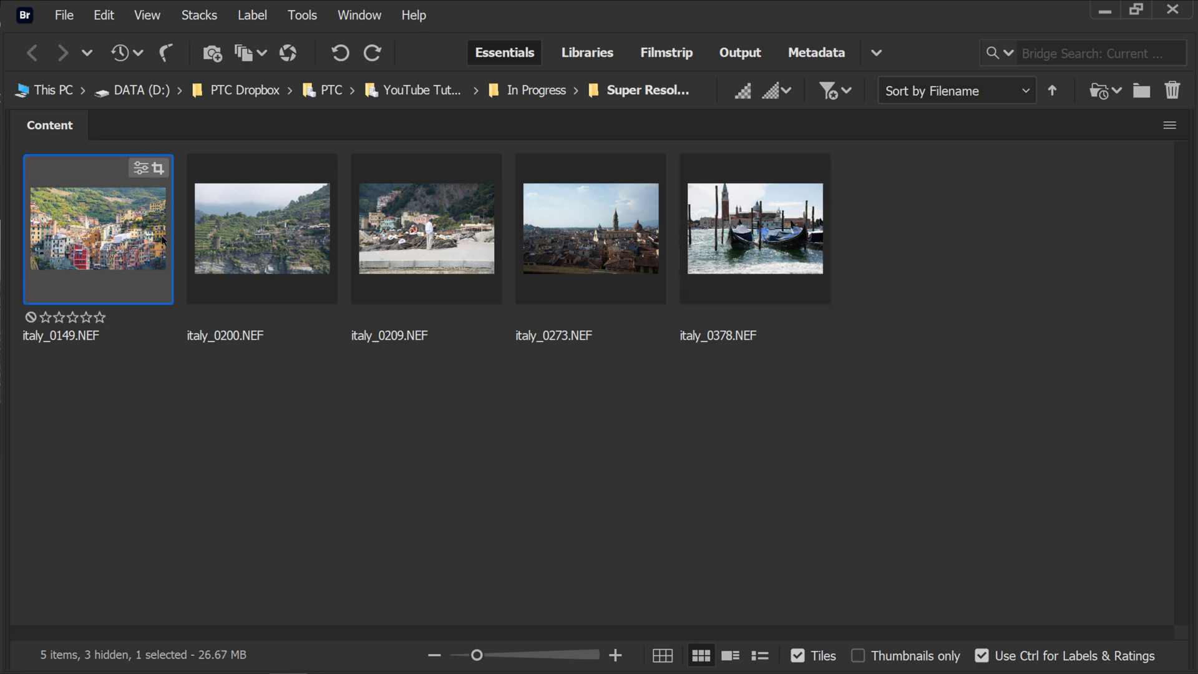
- Open the selected italy_0149.NEF in Camera Raw from Bridge's toolbar
right_click(108, 230)
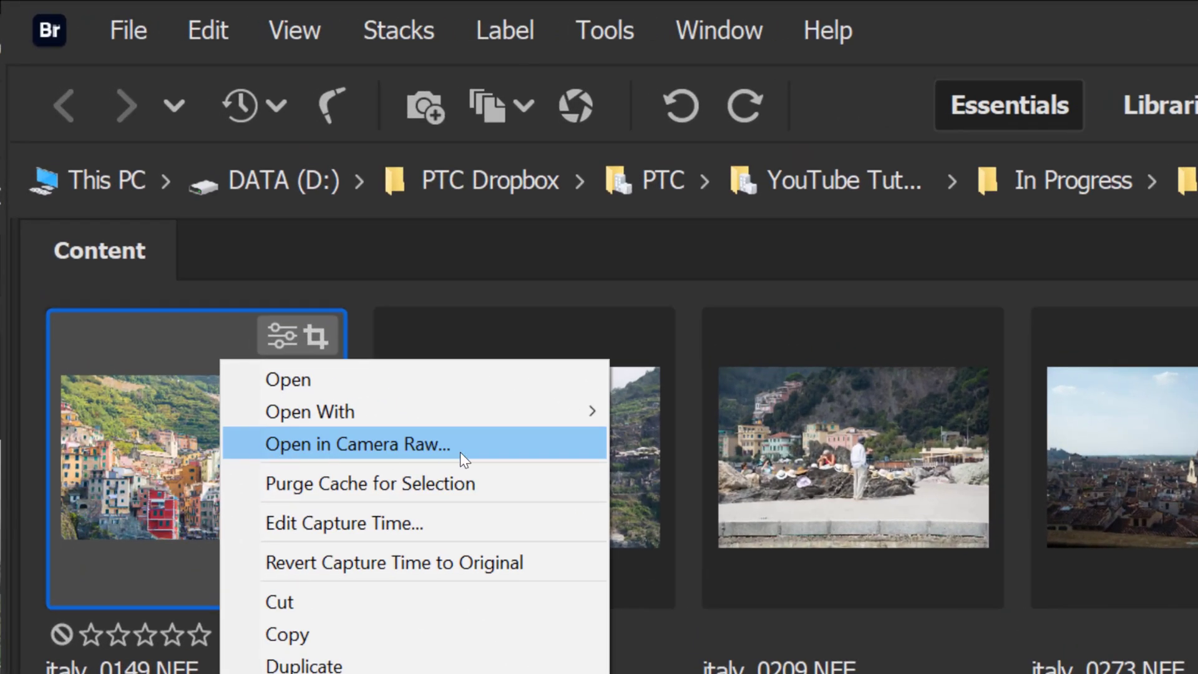
key(Escape)
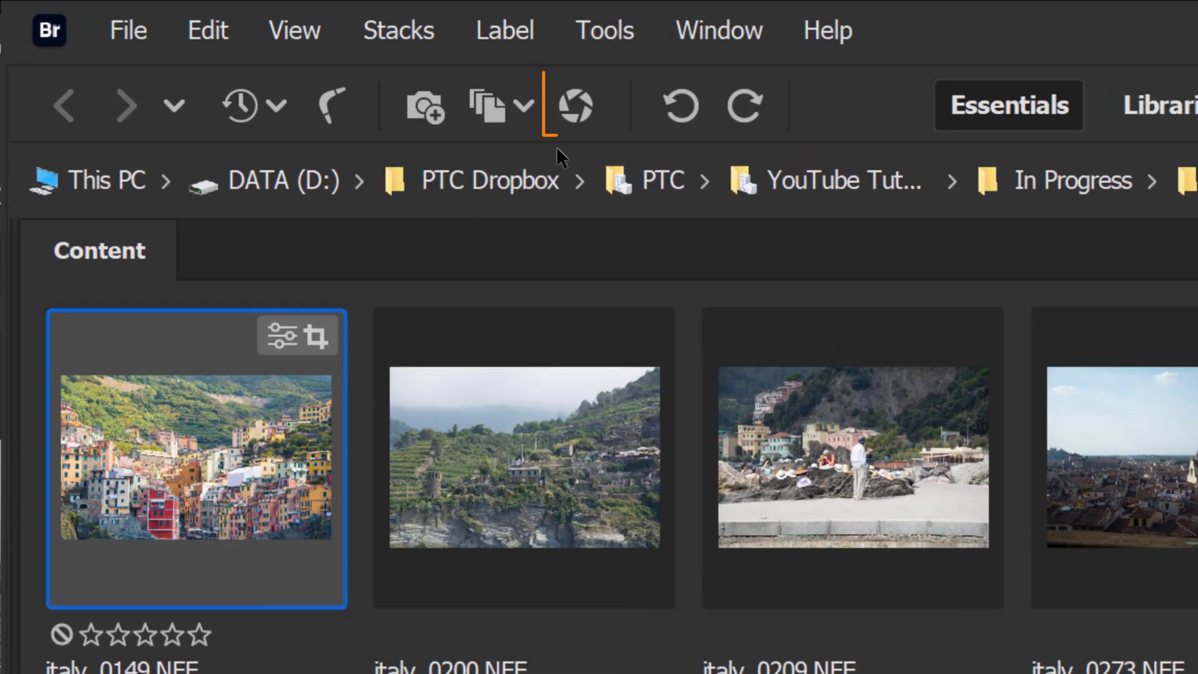
click(573, 104)
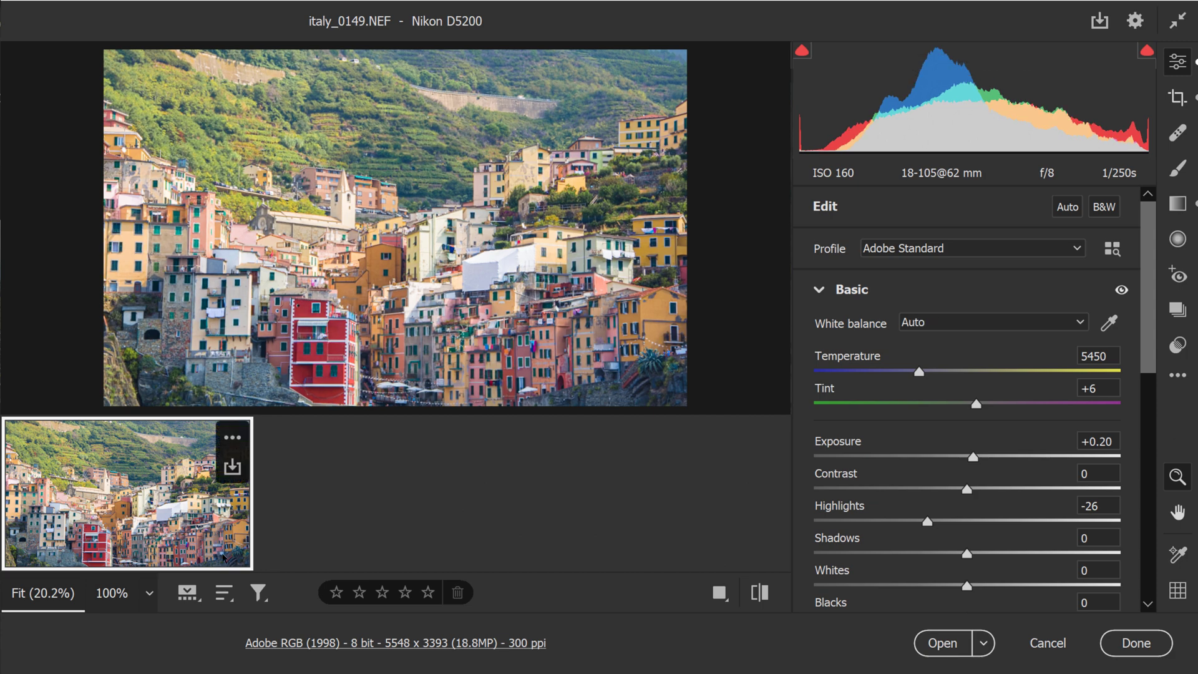
- Launch Enhance for italy_0149.NEF from the extra edit commands menu
click(188, 596)
click(187, 596)
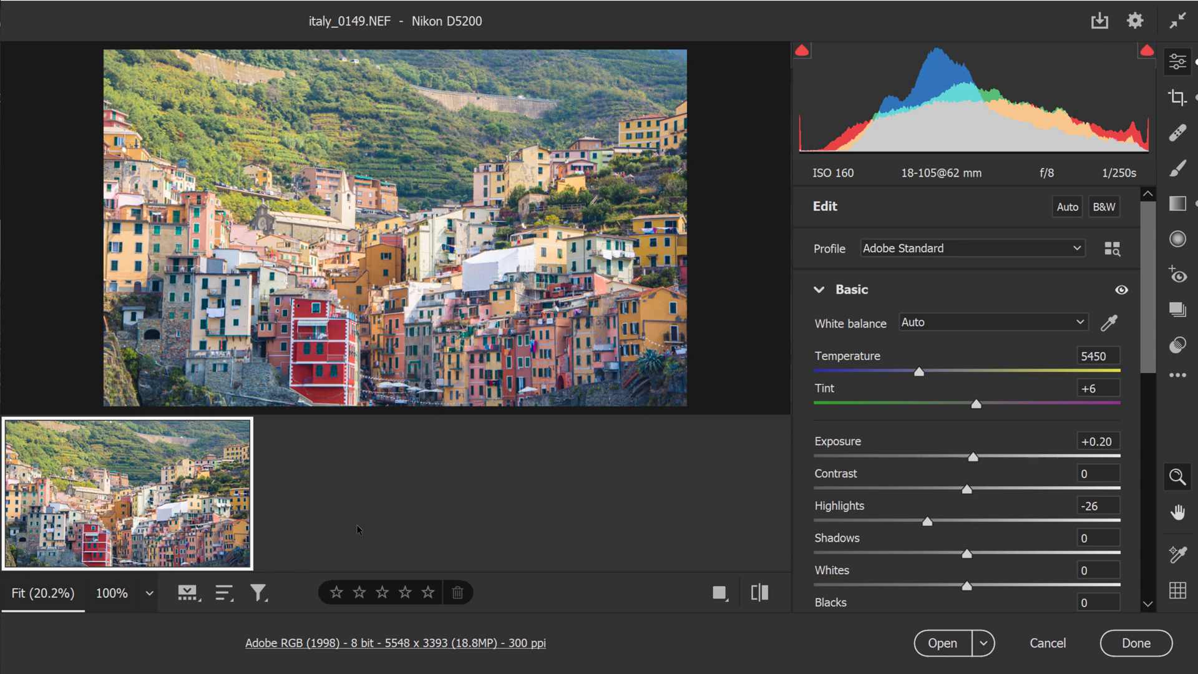
right_click(396, 288)
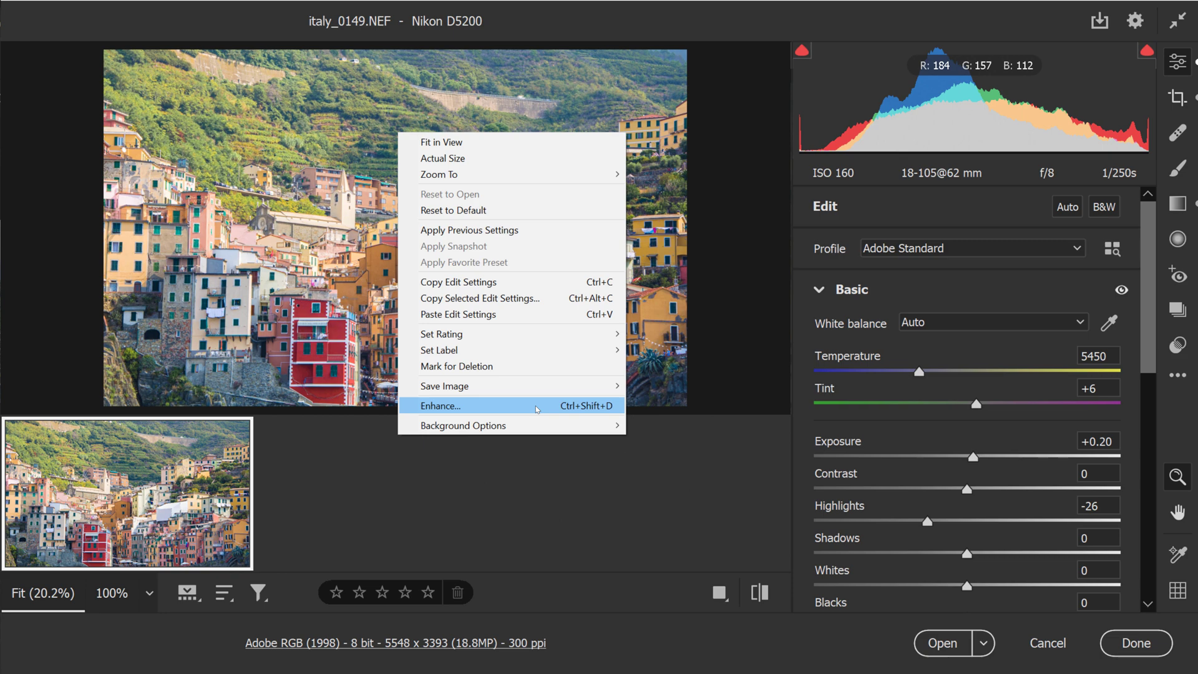
click(1177, 376)
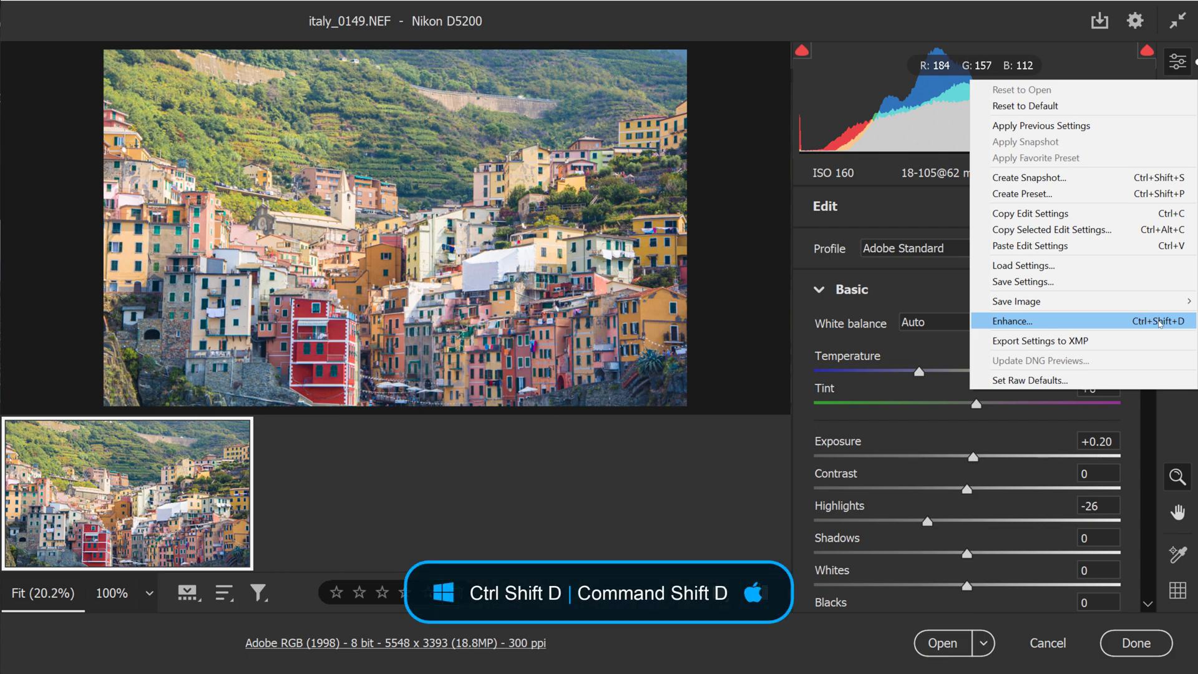
click(1184, 325)
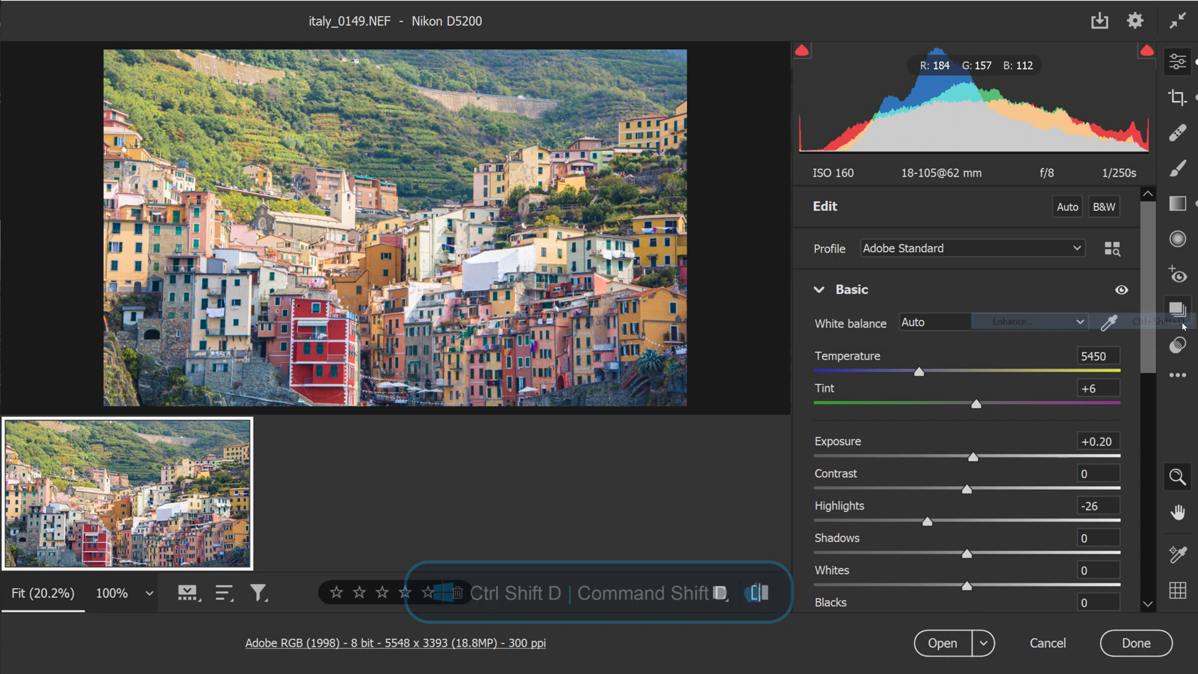
- Preview Super Resolution detail on the sign, shutters and foliage, ending on the VENDE sign
drag(888, 176, 487, 61)
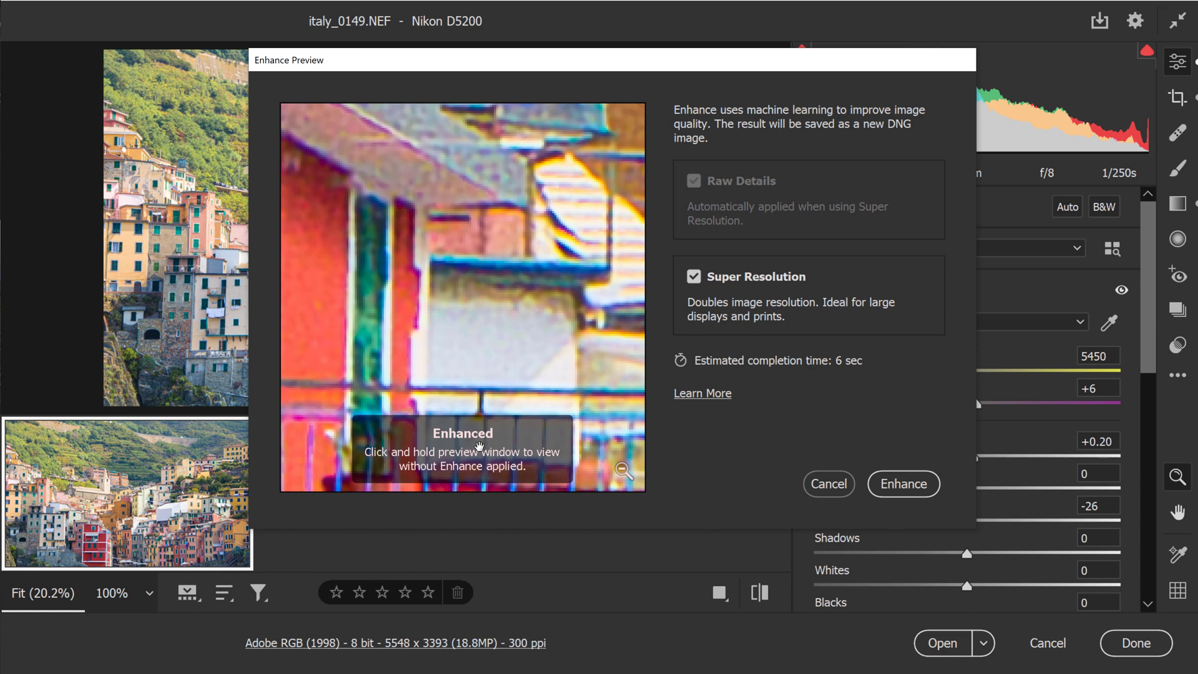
click(483, 284)
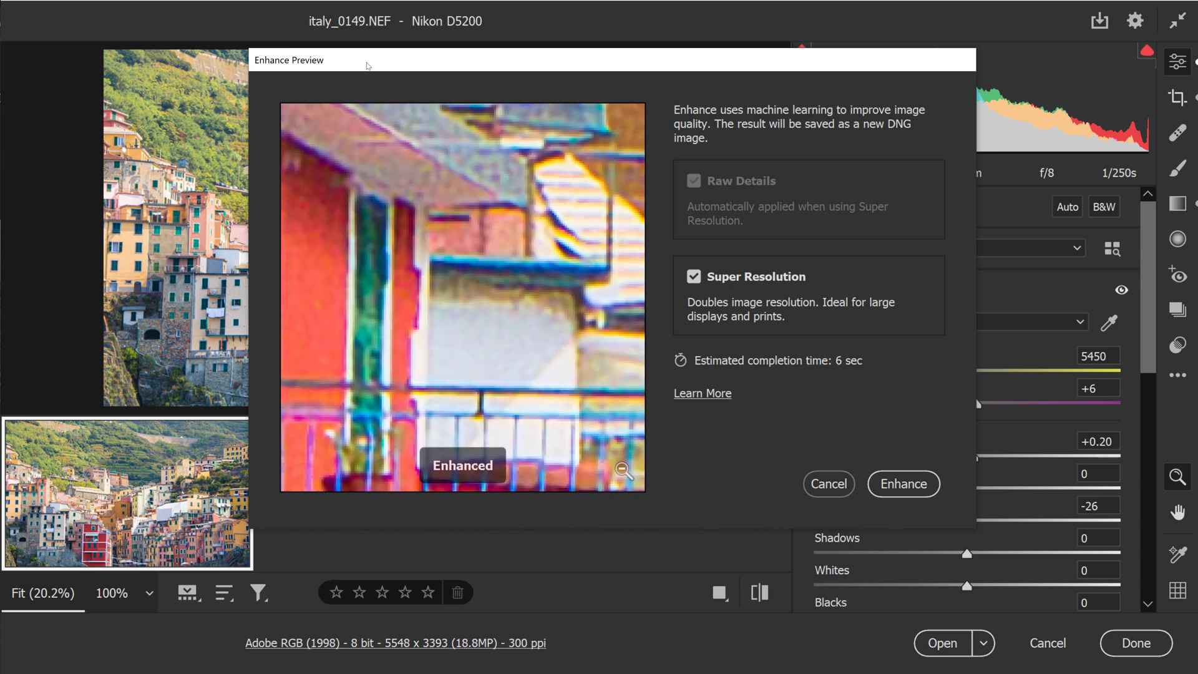
drag(367, 65, 773, 181)
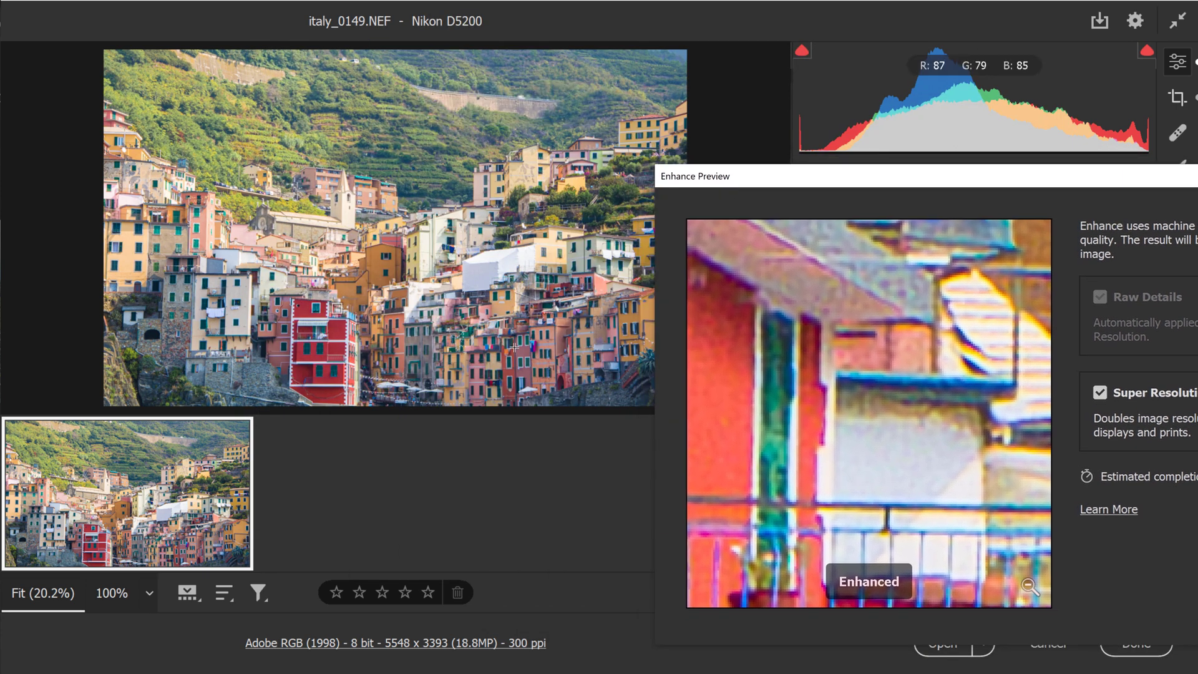
click(542, 326)
click(438, 347)
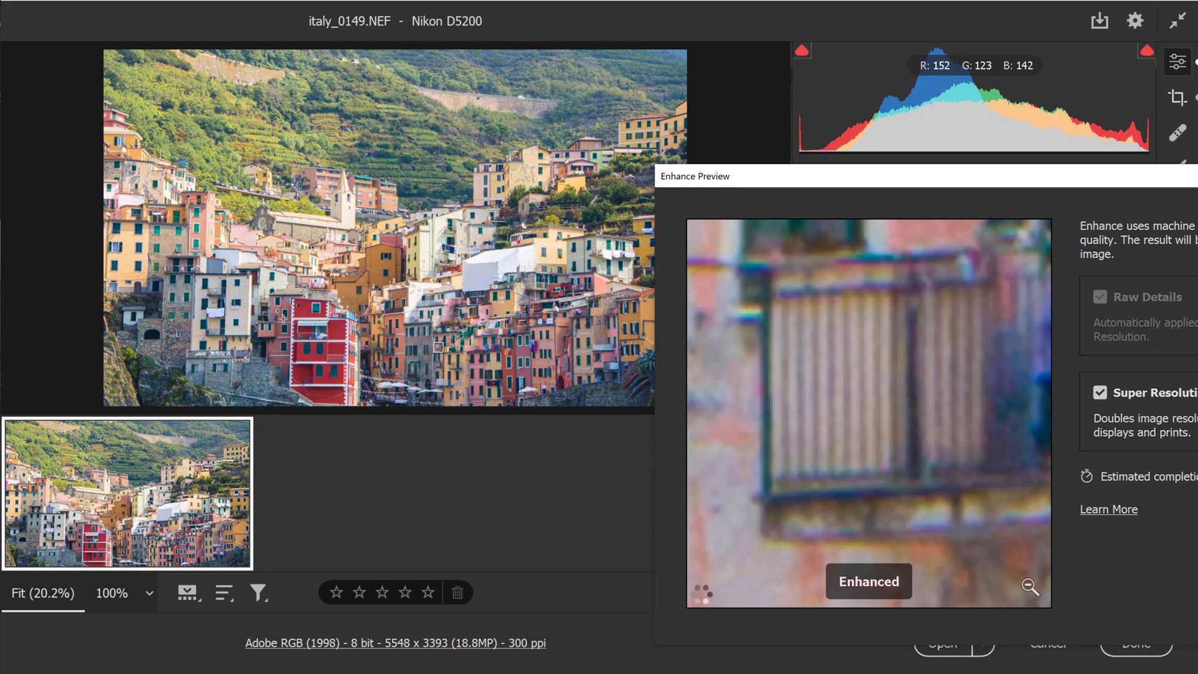
click(536, 206)
click(554, 279)
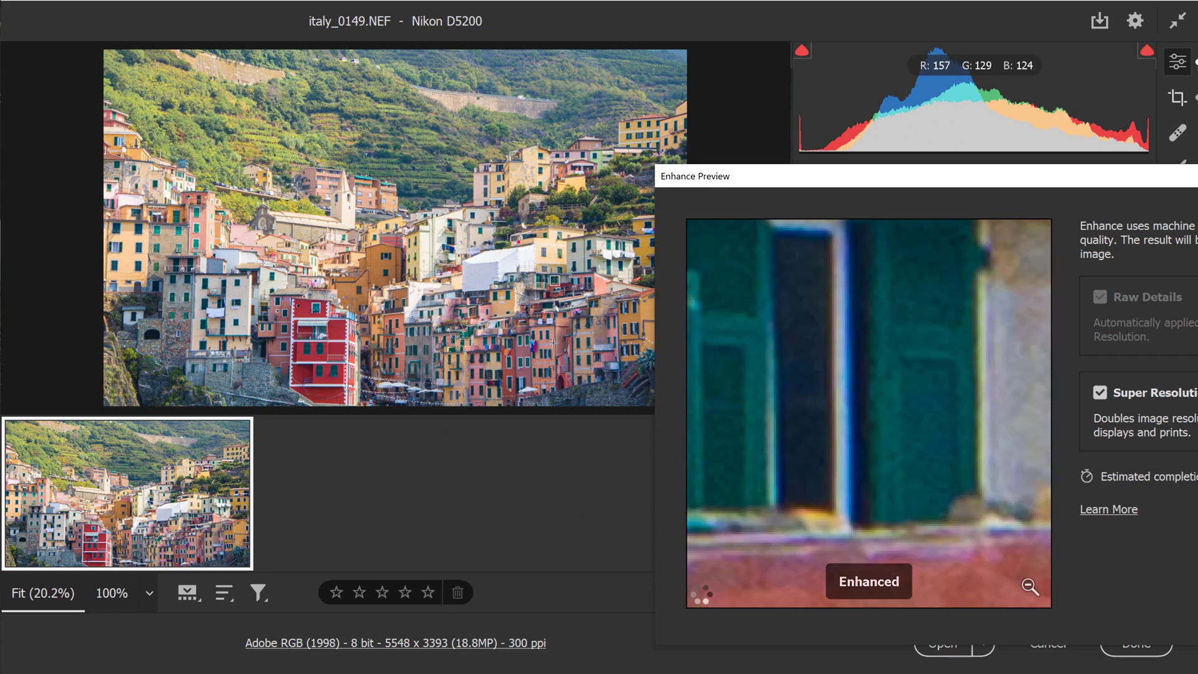
click(542, 324)
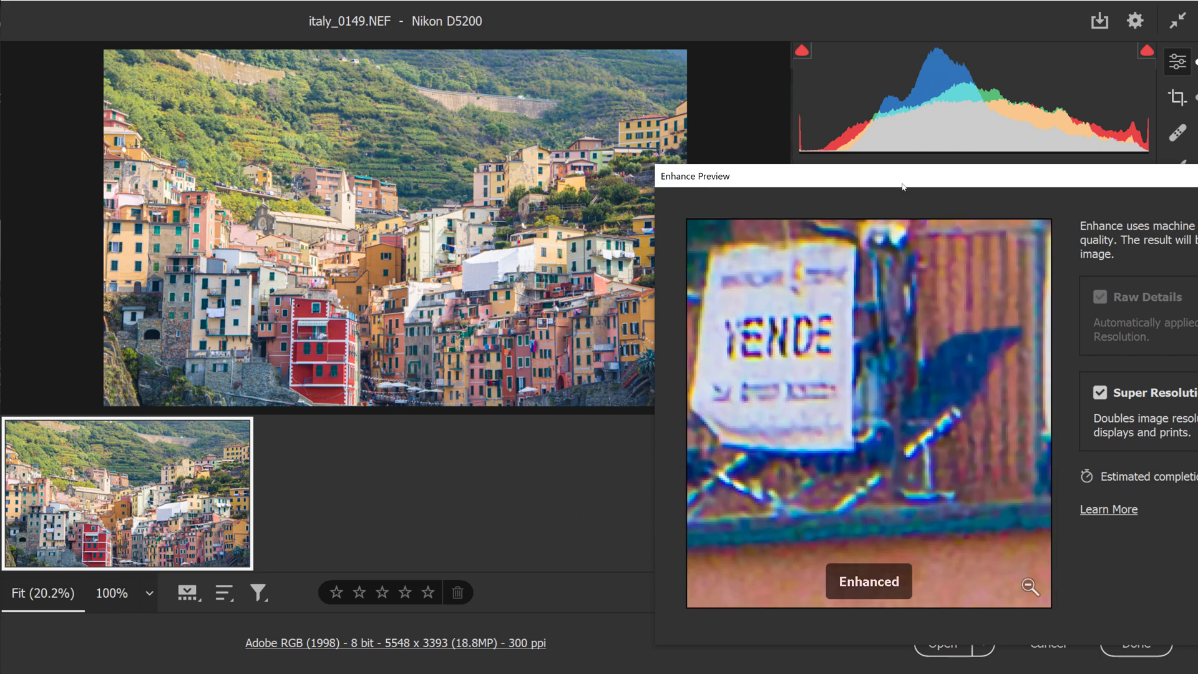
drag(903, 186, 400, 119)
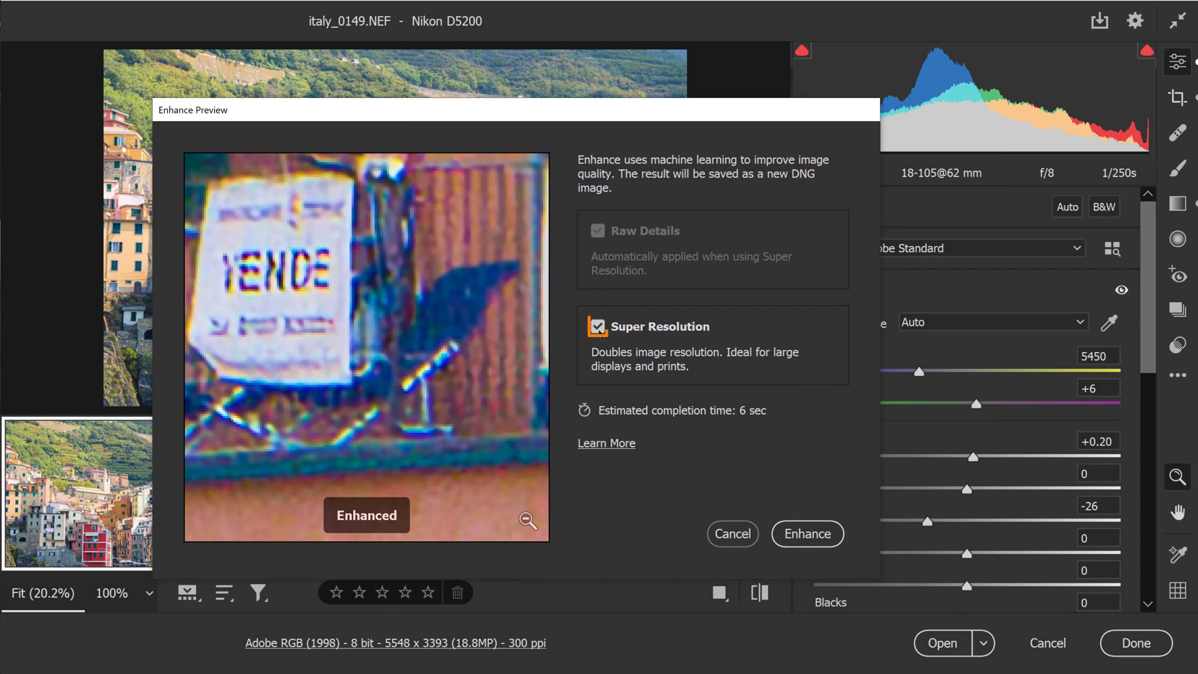
- Compare Raw Details alone and no enhancement, then keep Super Resolution on for the VENDE sign
click(598, 327)
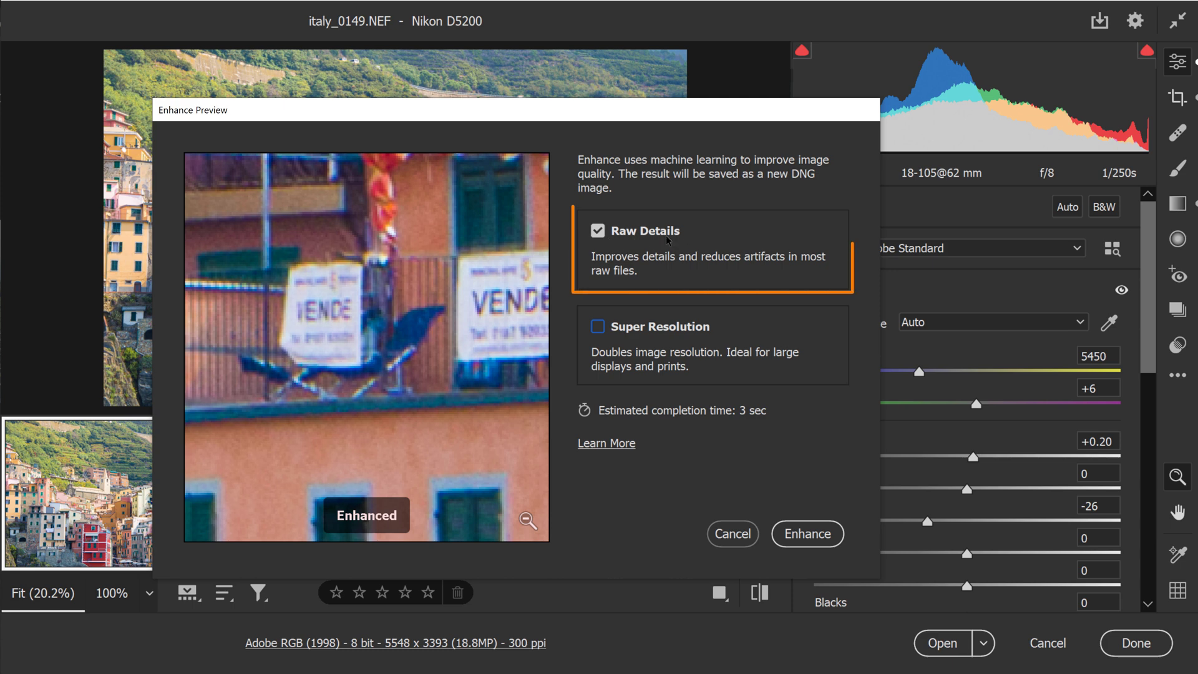
click(598, 231)
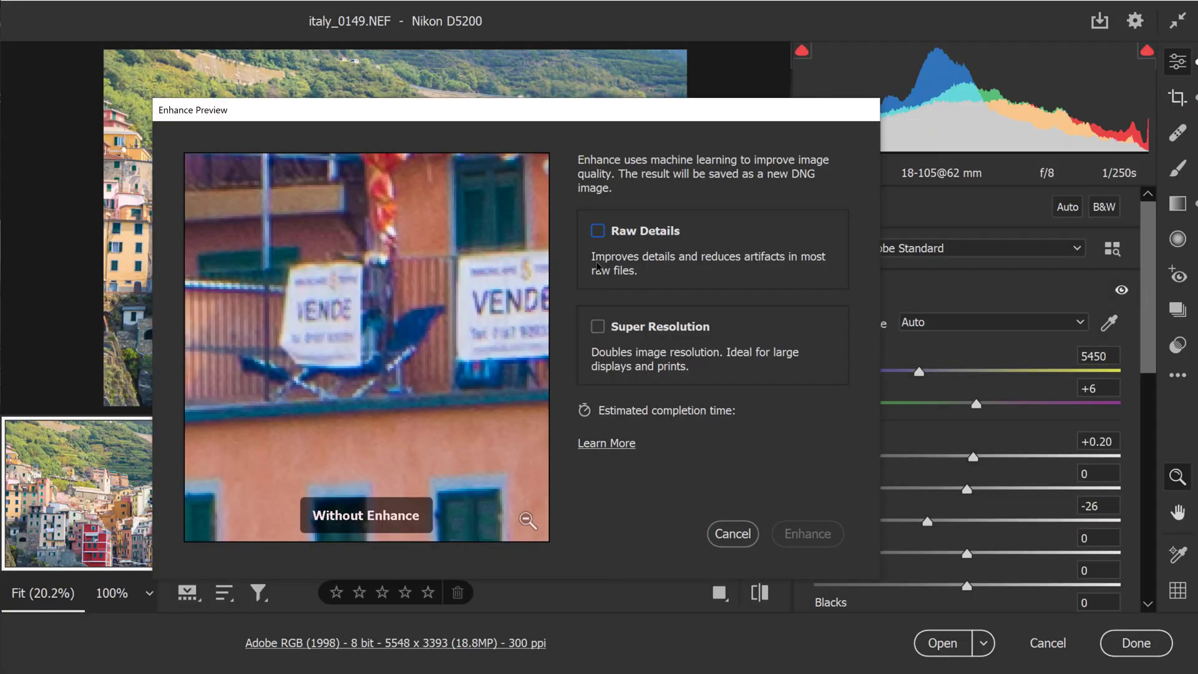
click(598, 330)
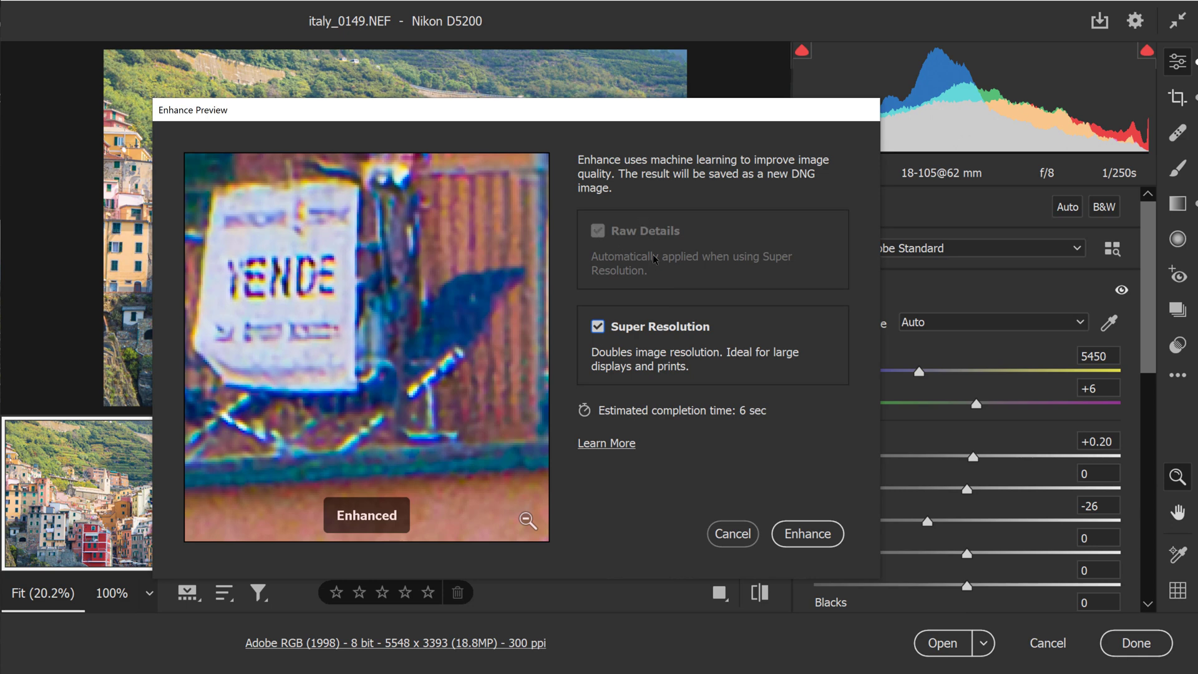
drag(265, 304, 531, 350)
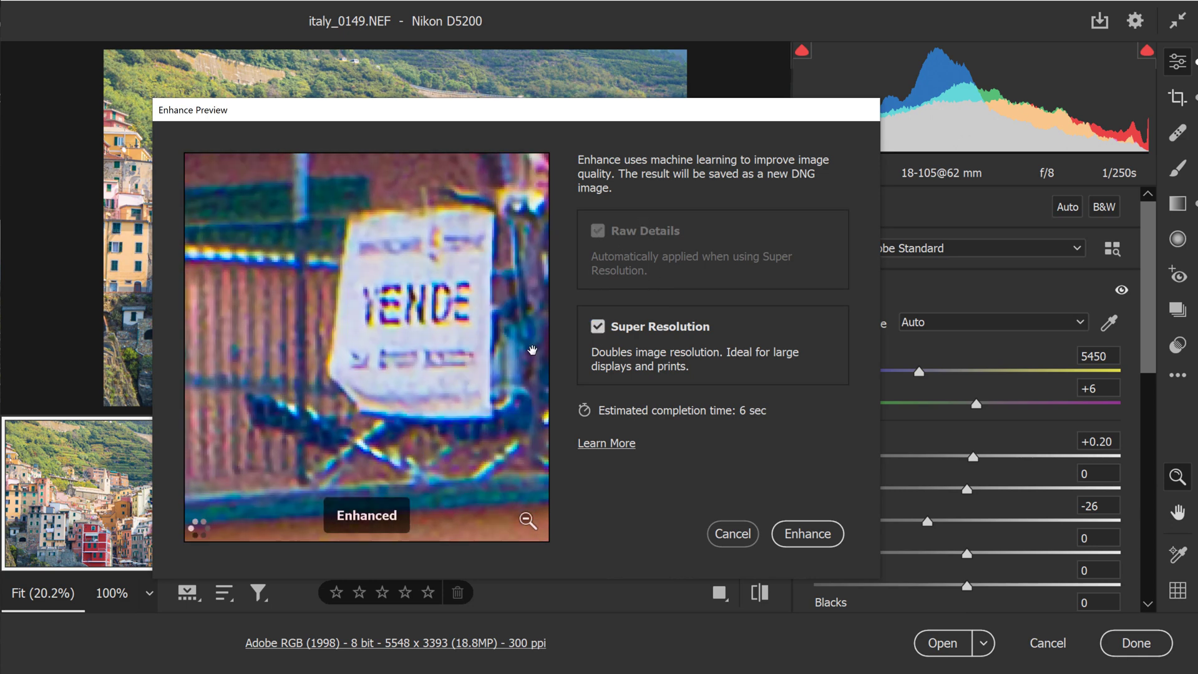
click(451, 337)
click(451, 338)
- Create italy_0149-Enhanced.dng at 11097 x 6787 and flip between it and the original NEF
click(814, 540)
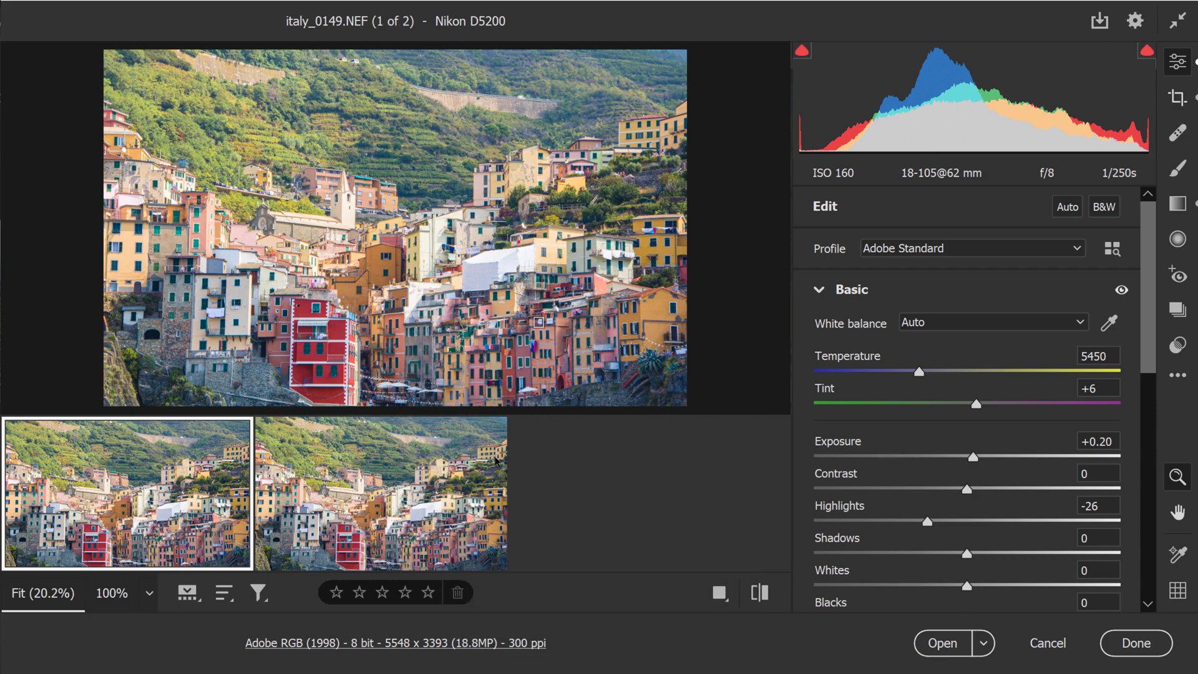
mouse_move(495, 461)
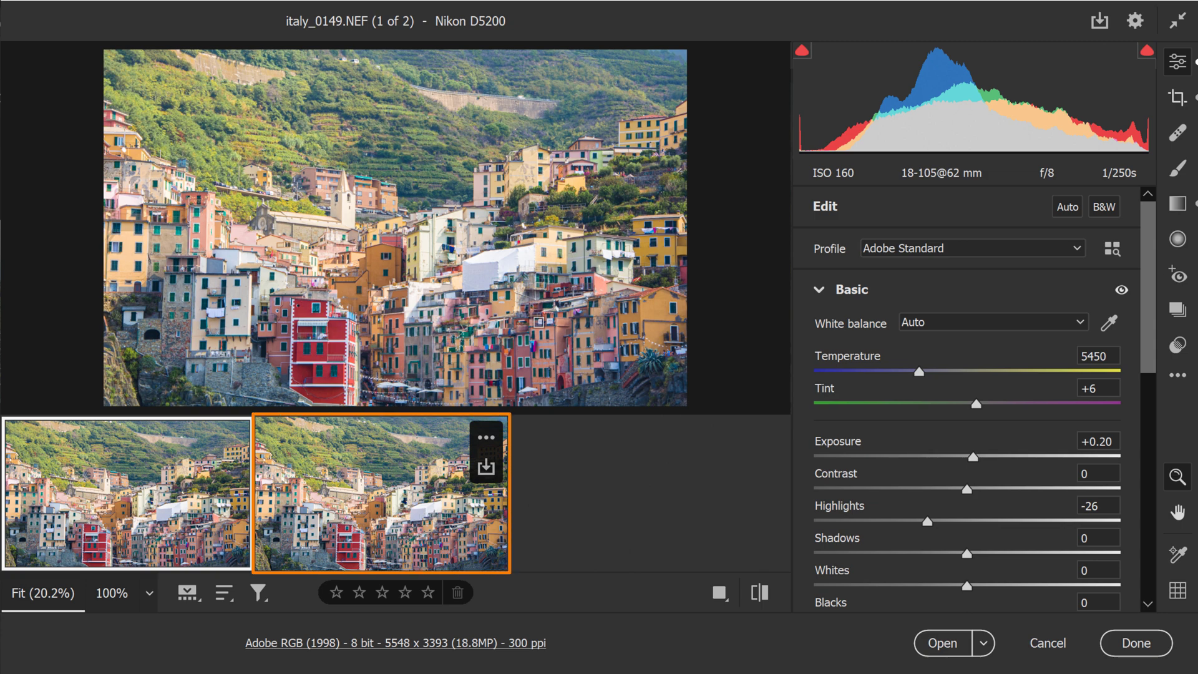
click(380, 500)
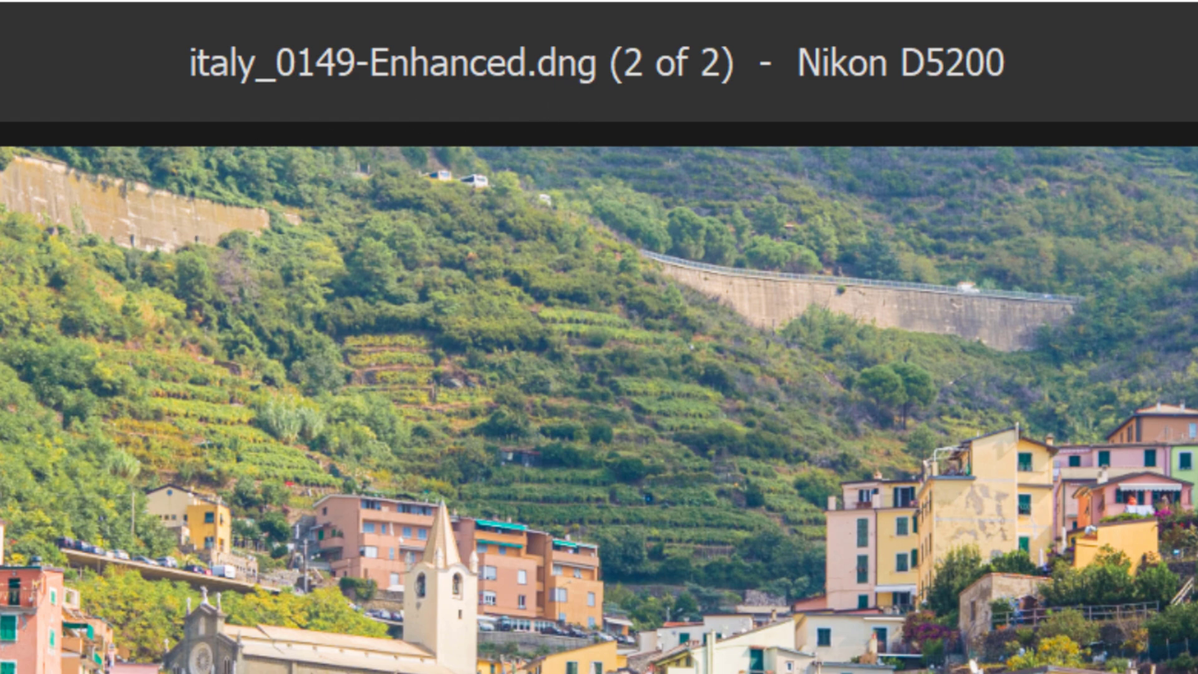
key(Left)
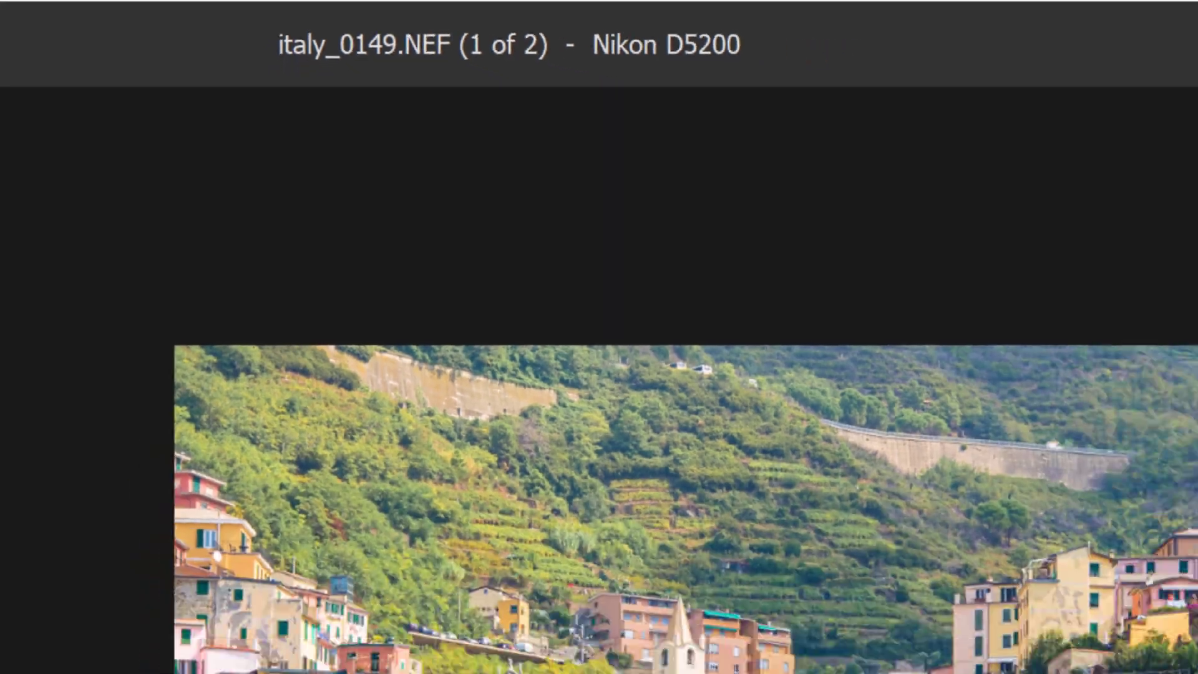
click(340, 511)
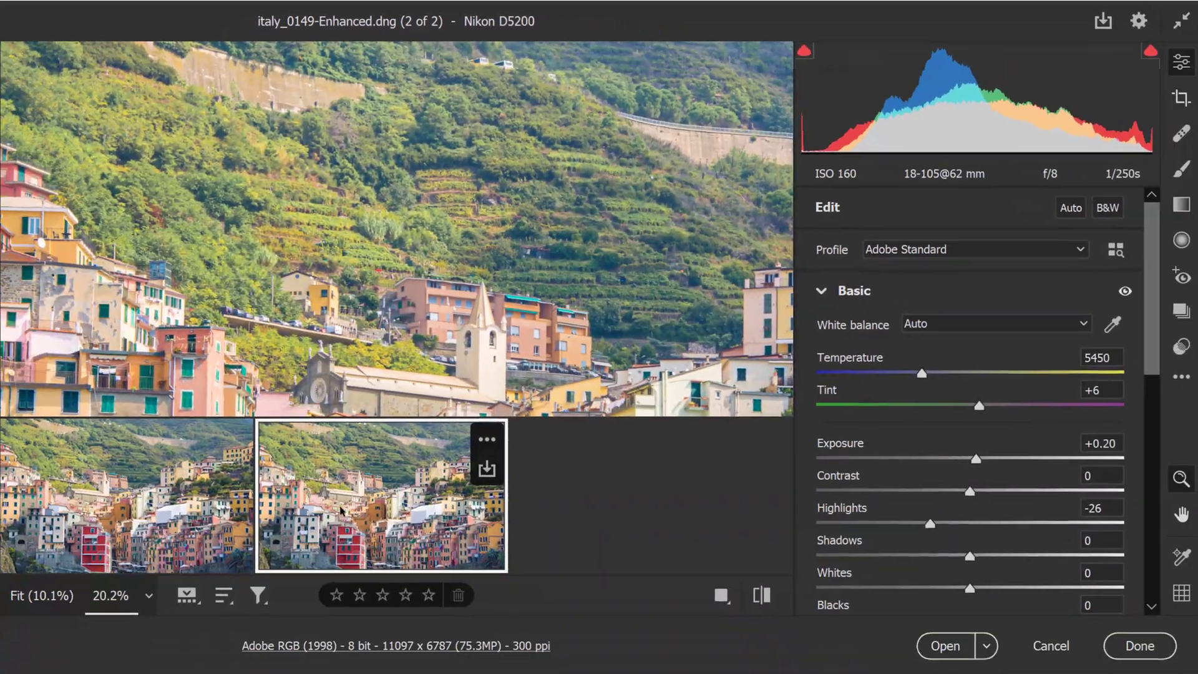
key(Left)
click(333, 511)
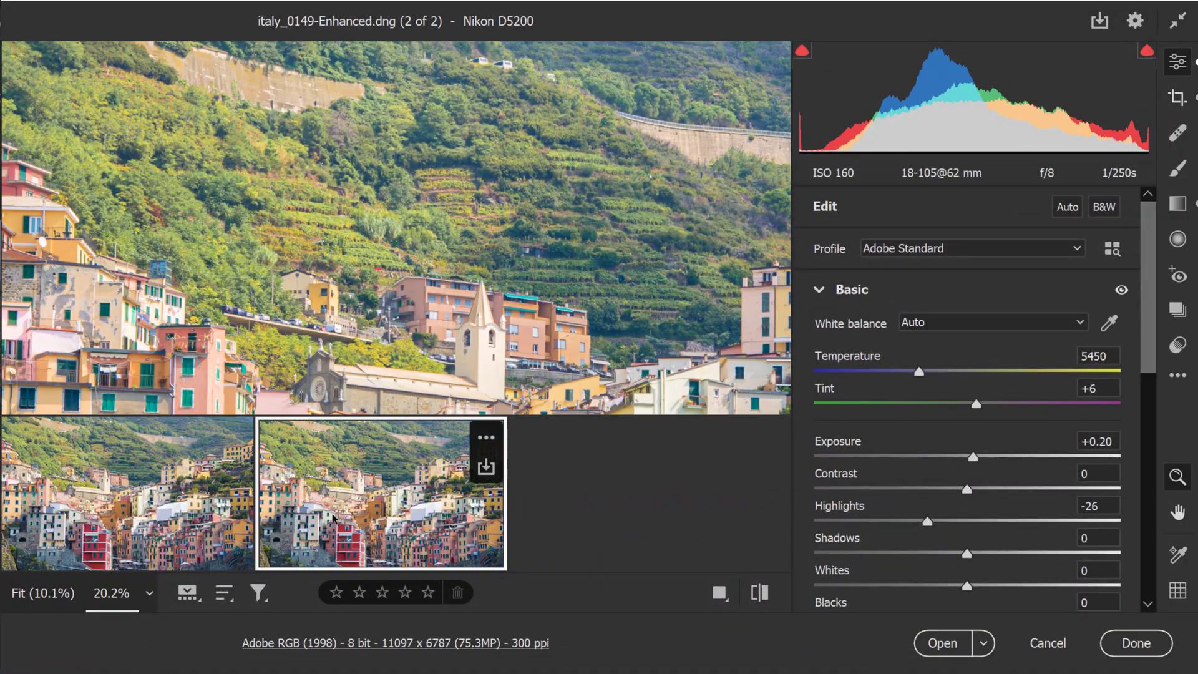
- Check the original NEF, then load italy_0149-Enhanced.dng with its carried-over edits
click(170, 512)
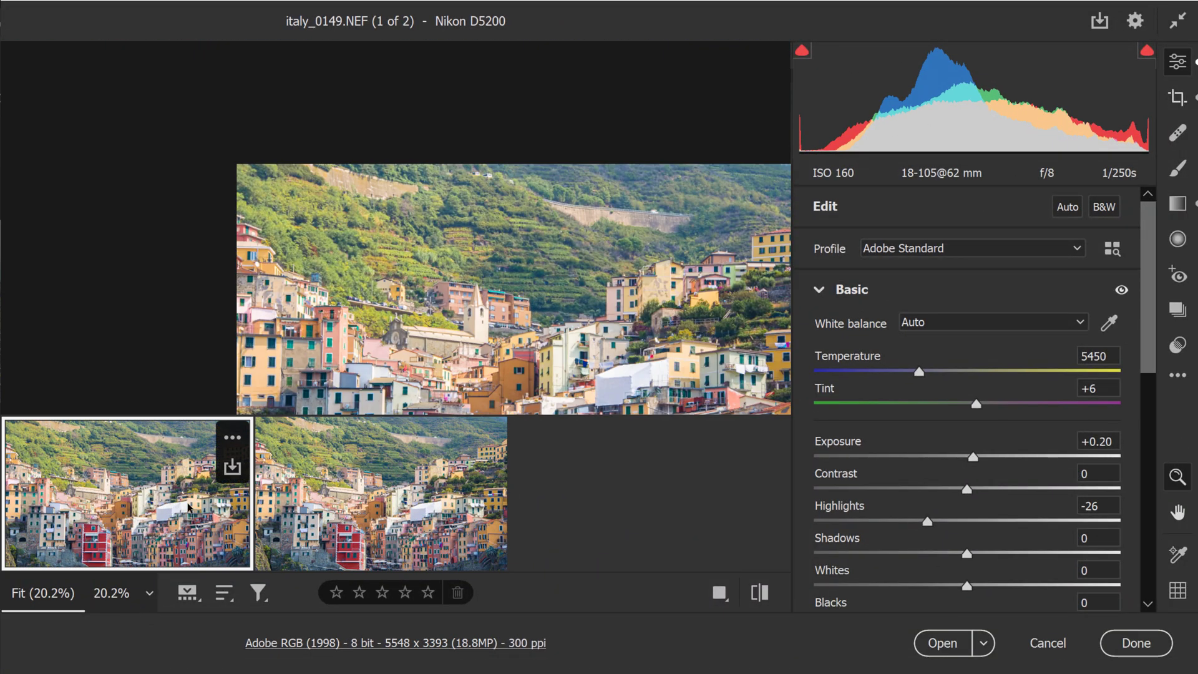
click(373, 487)
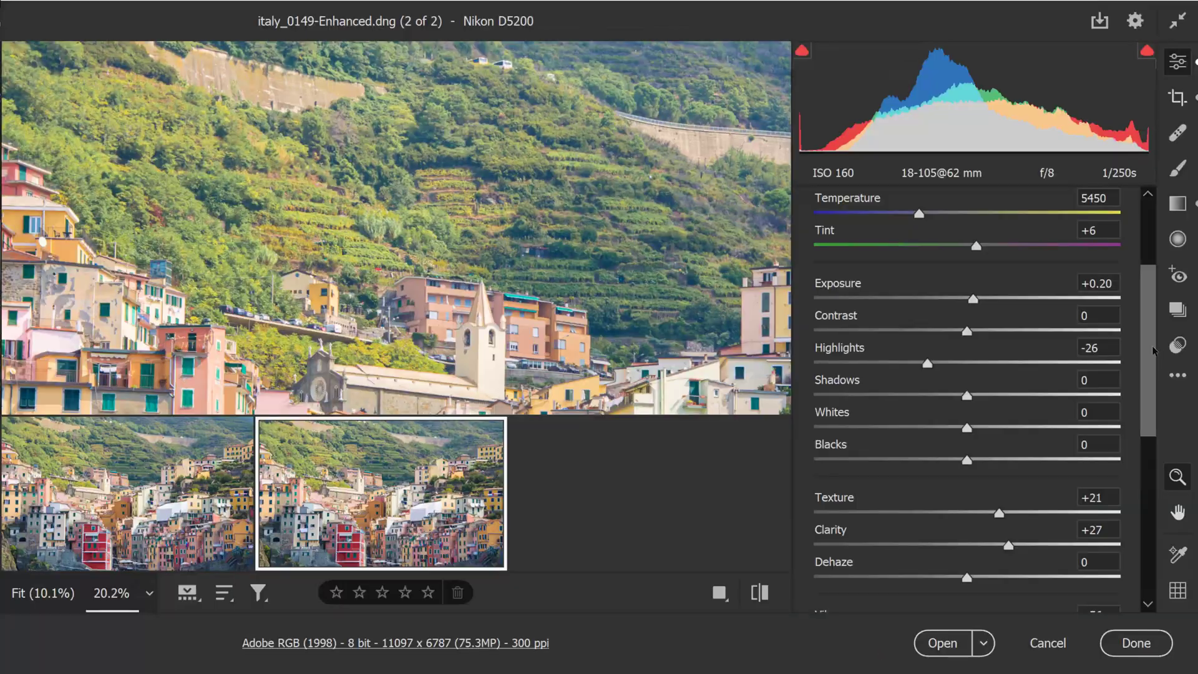
- Fit the enhanced photo in view, then zoom it to 100%
right_click(432, 276)
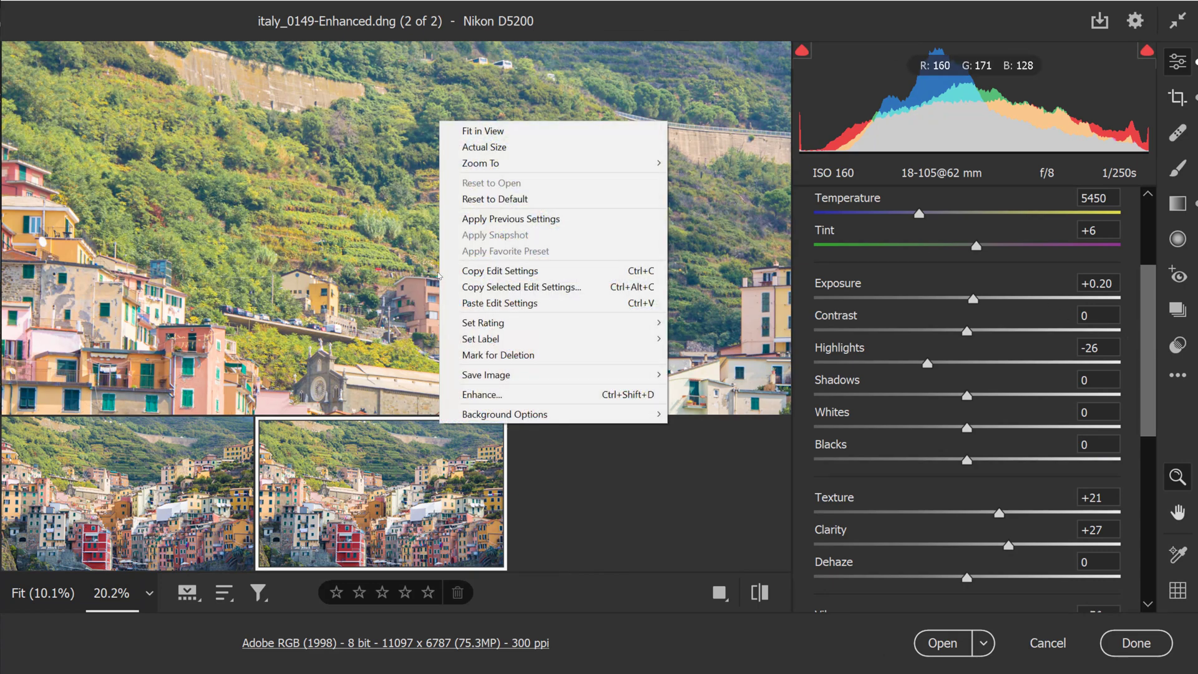
click(367, 284)
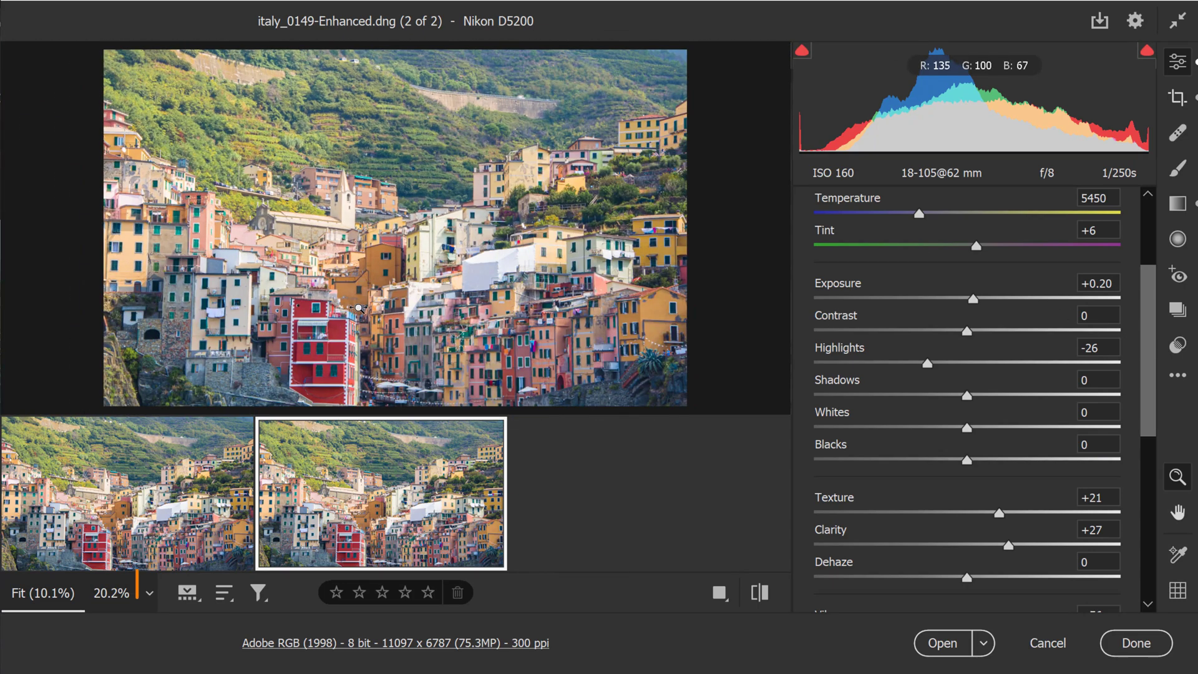
click(150, 593)
click(174, 441)
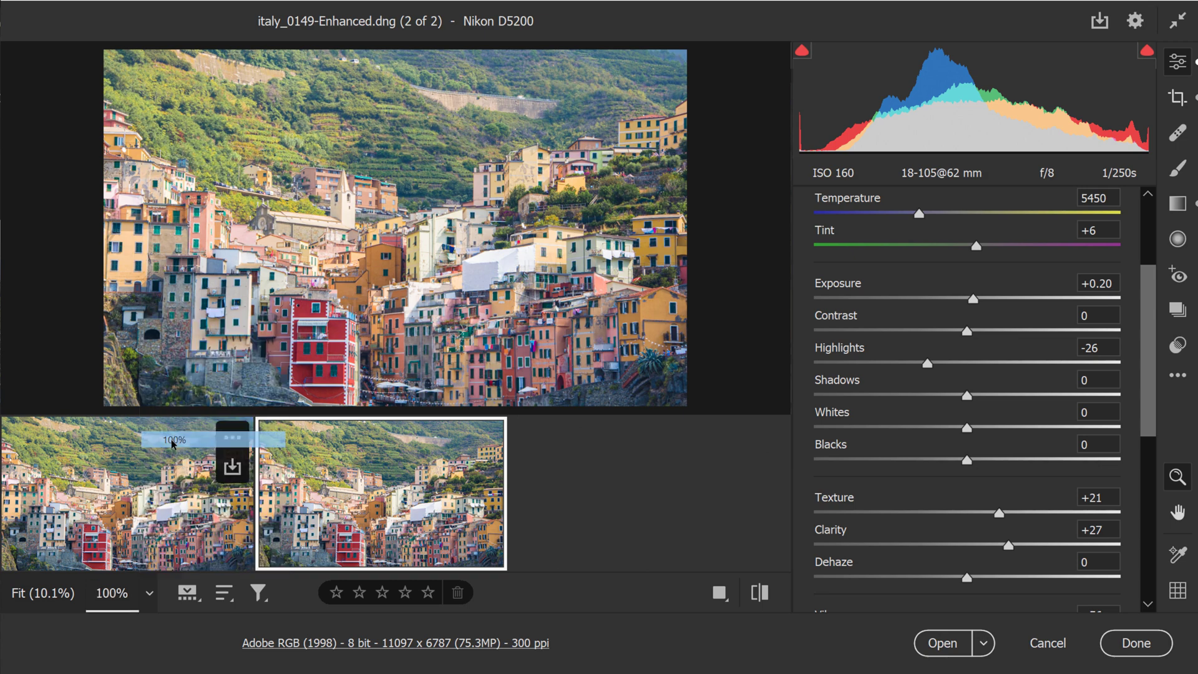
- Ease Texture to +18, lower Sharpening to 46, and switch to the Crop tool
scroll(941, 398, down, 4)
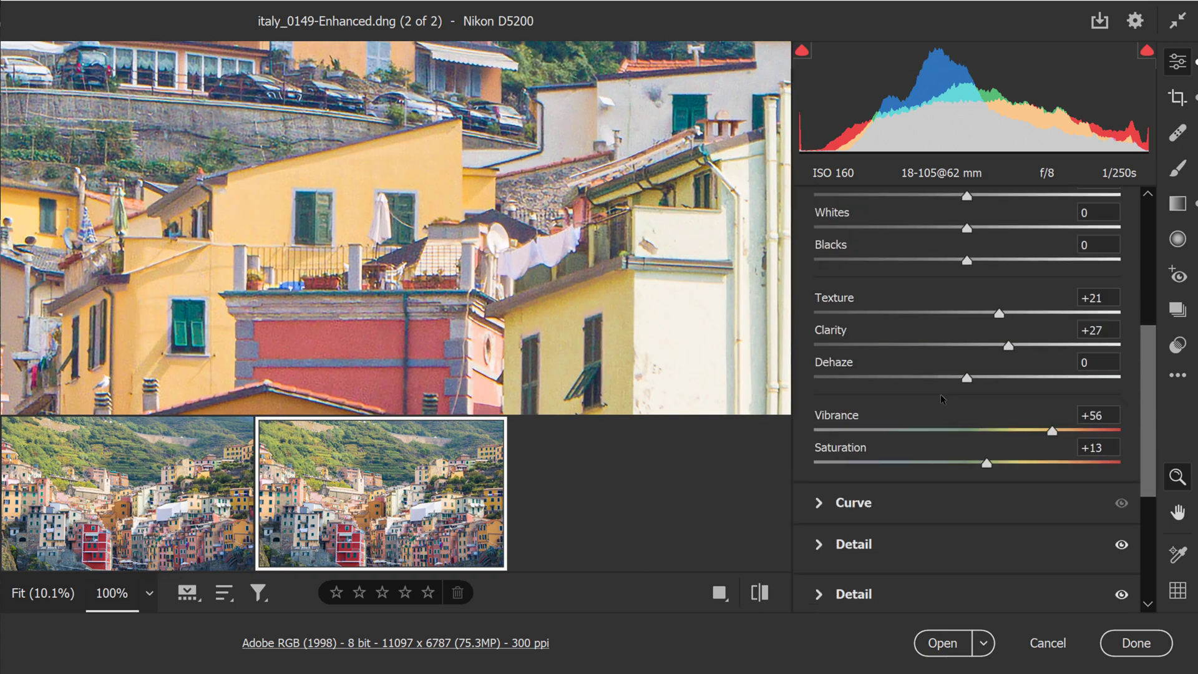
click(1000, 313)
mouse_move(999, 313)
mouse_down()
mouse_move(973, 313)
mouse_move(994, 315)
mouse_up()
scroll(942, 386, down, 3)
click(838, 447)
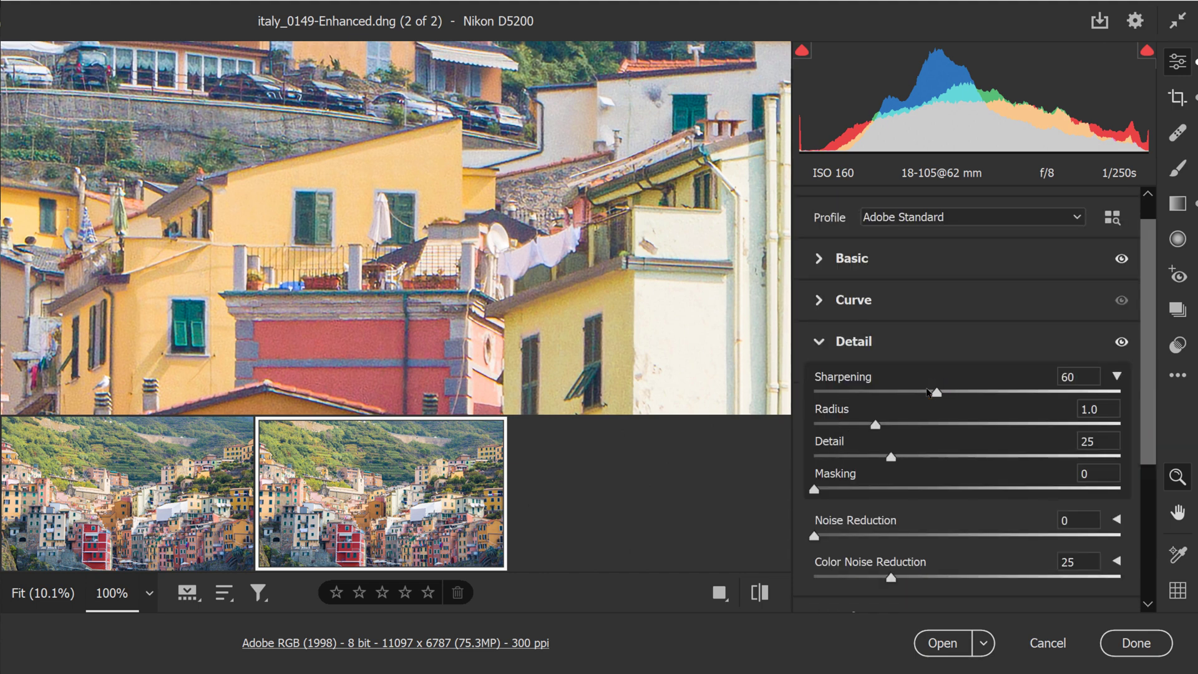
drag(930, 392, 883, 392)
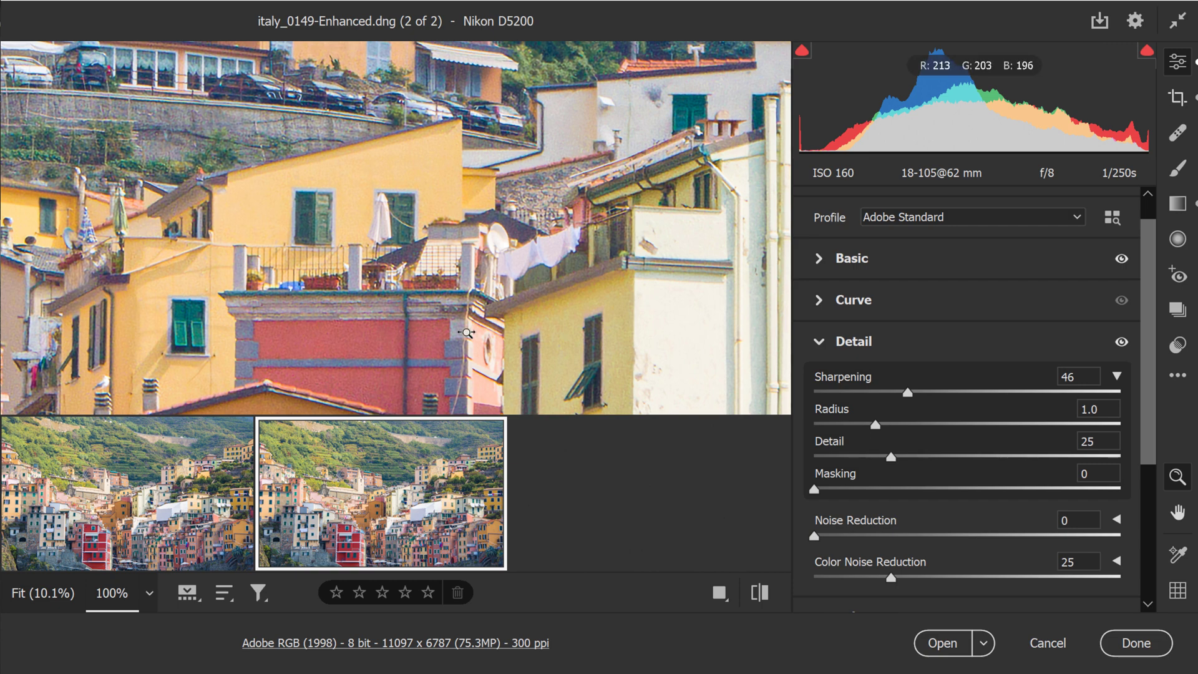
mouse_move(465, 440)
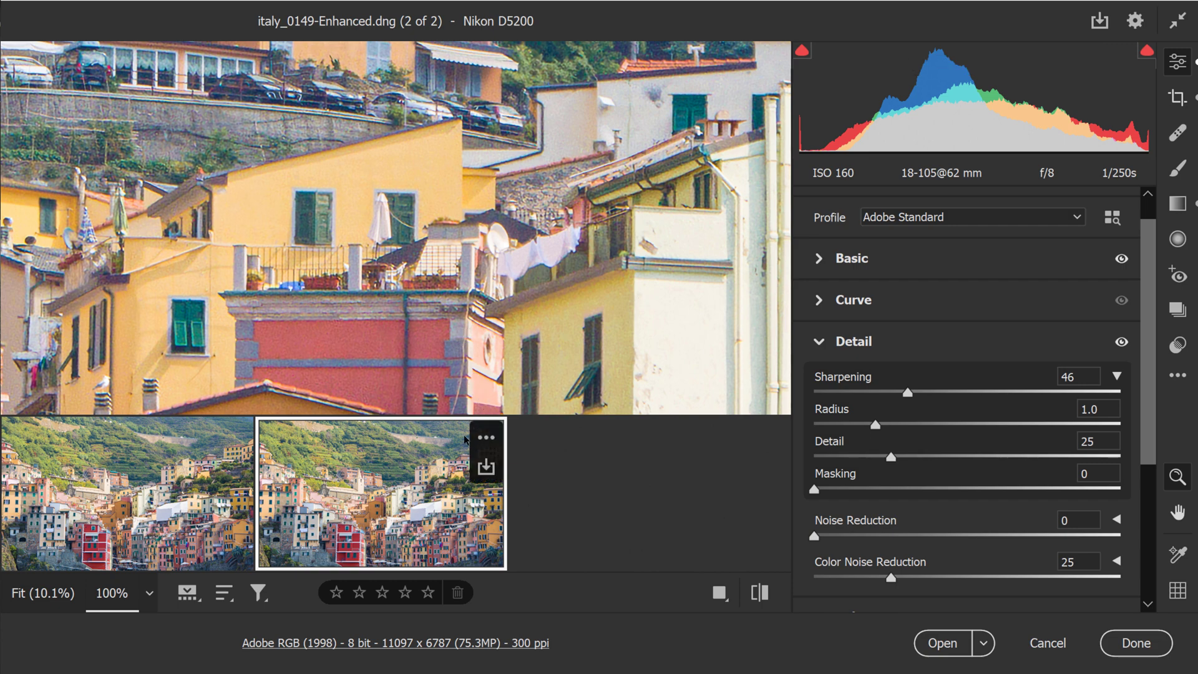
click(1178, 96)
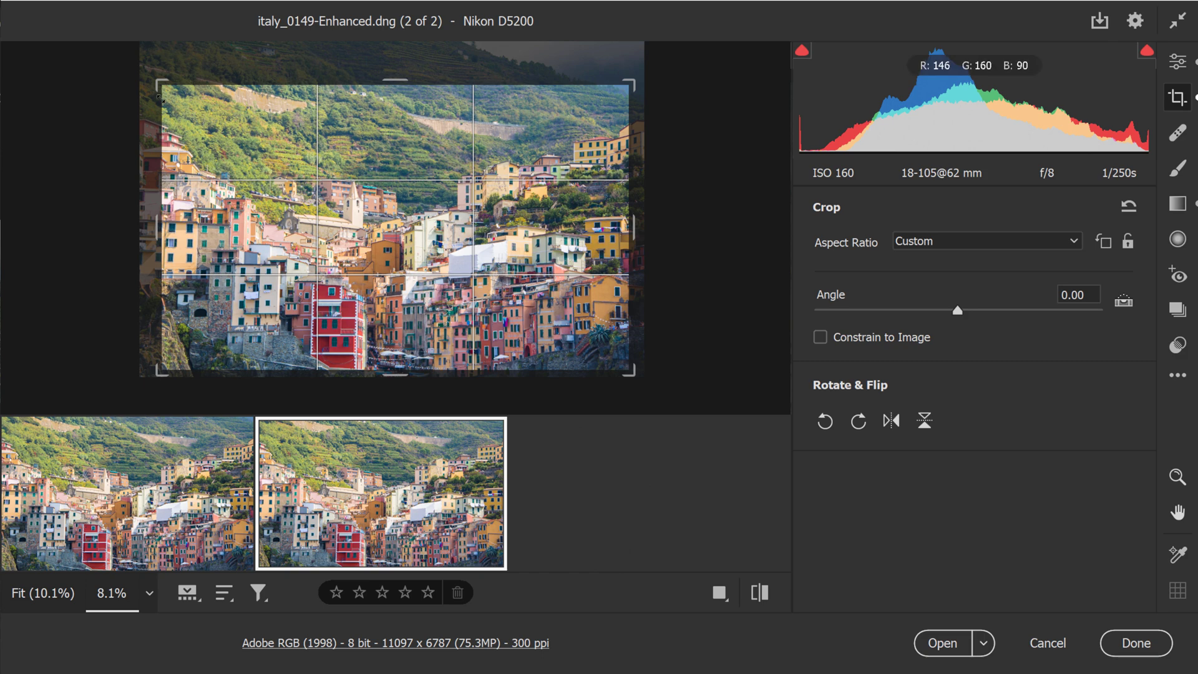
- Widen the crop to the full 12000 x 7832 image, then return to italy_0149.NEF
drag(159, 83, 148, 70)
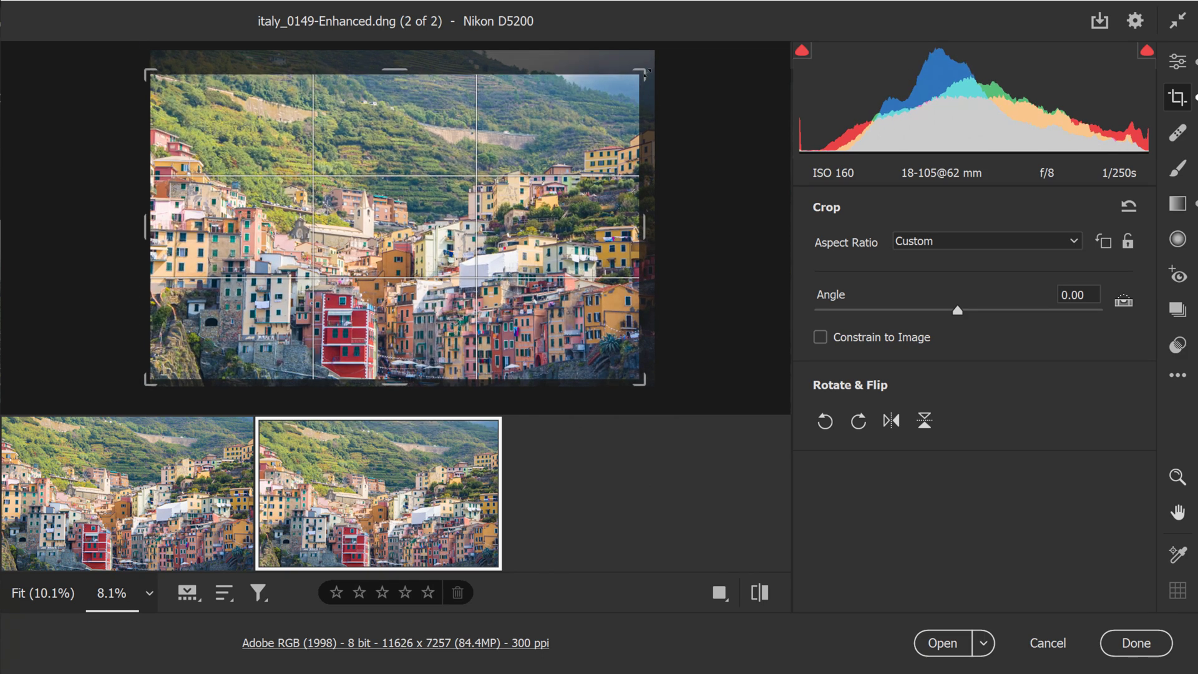
drag(647, 71, 655, 52)
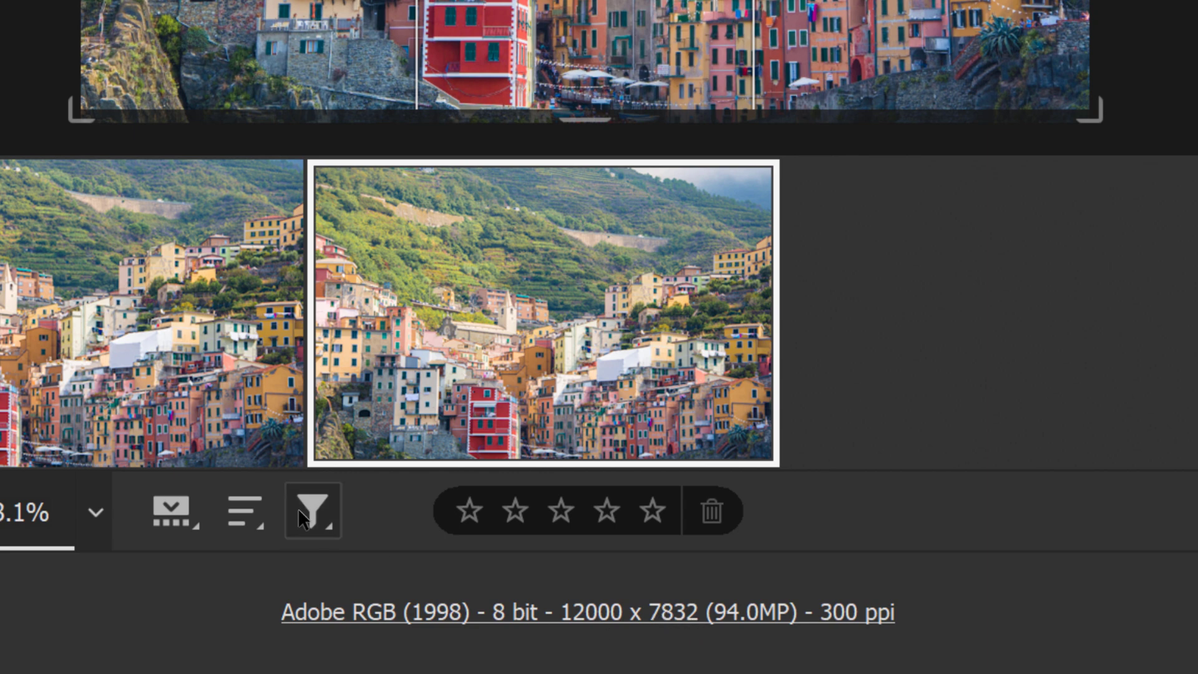
click(237, 349)
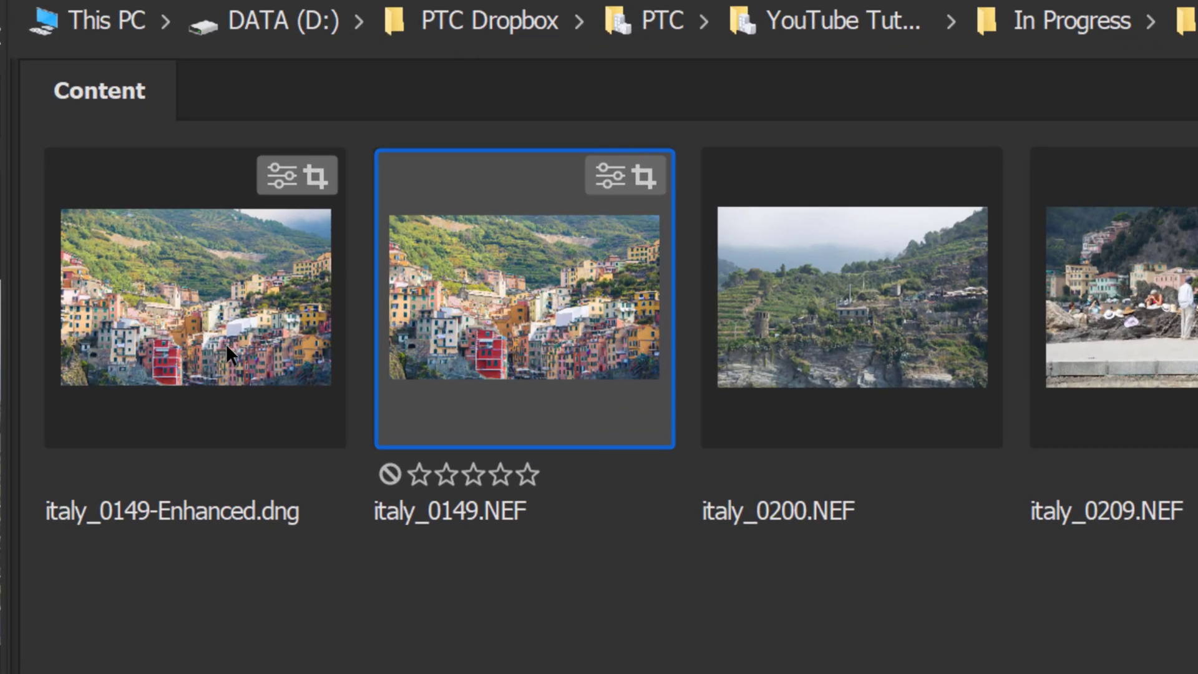
- In Bridge, select italy_0200.NEF, italy_0209.NEF and italy_0273.NEF together and open them in Camera Raw
click(226, 353)
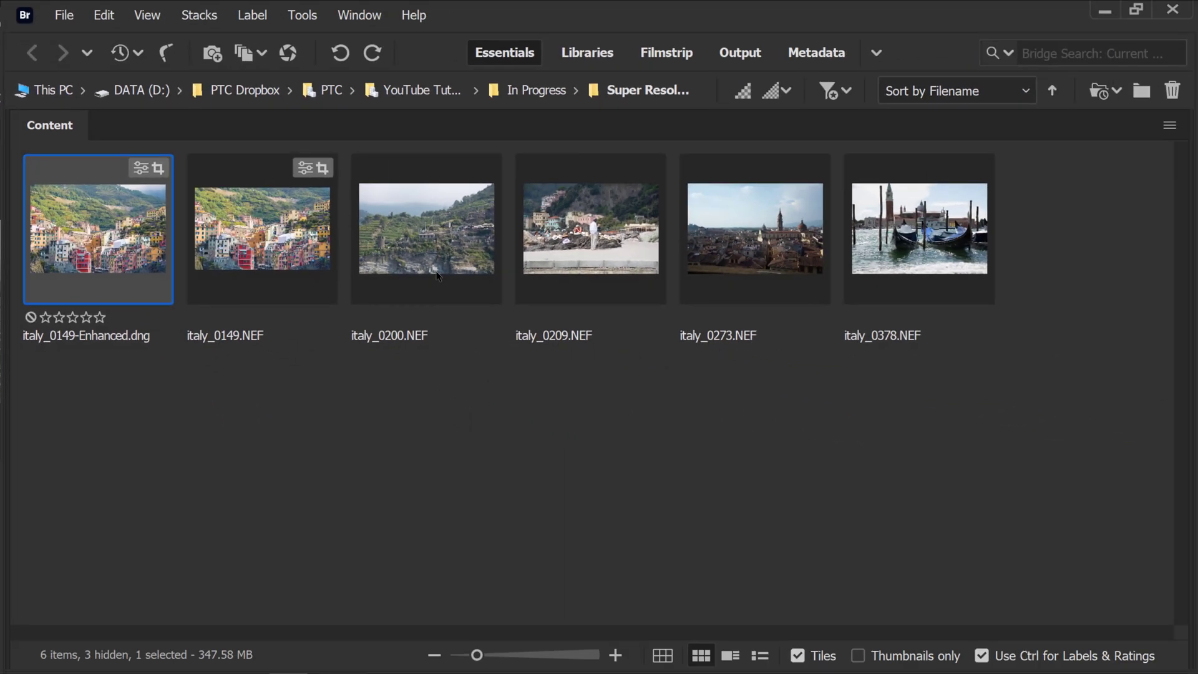
click(437, 276)
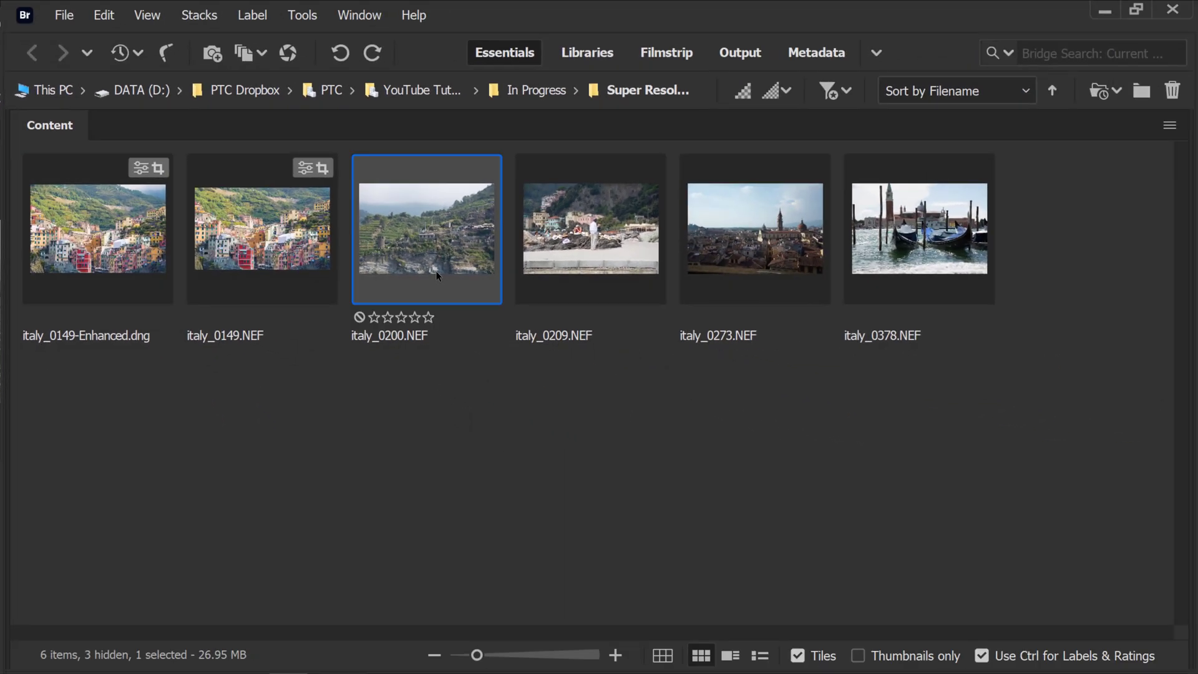
shift+click(584, 252)
shift+click(719, 242)
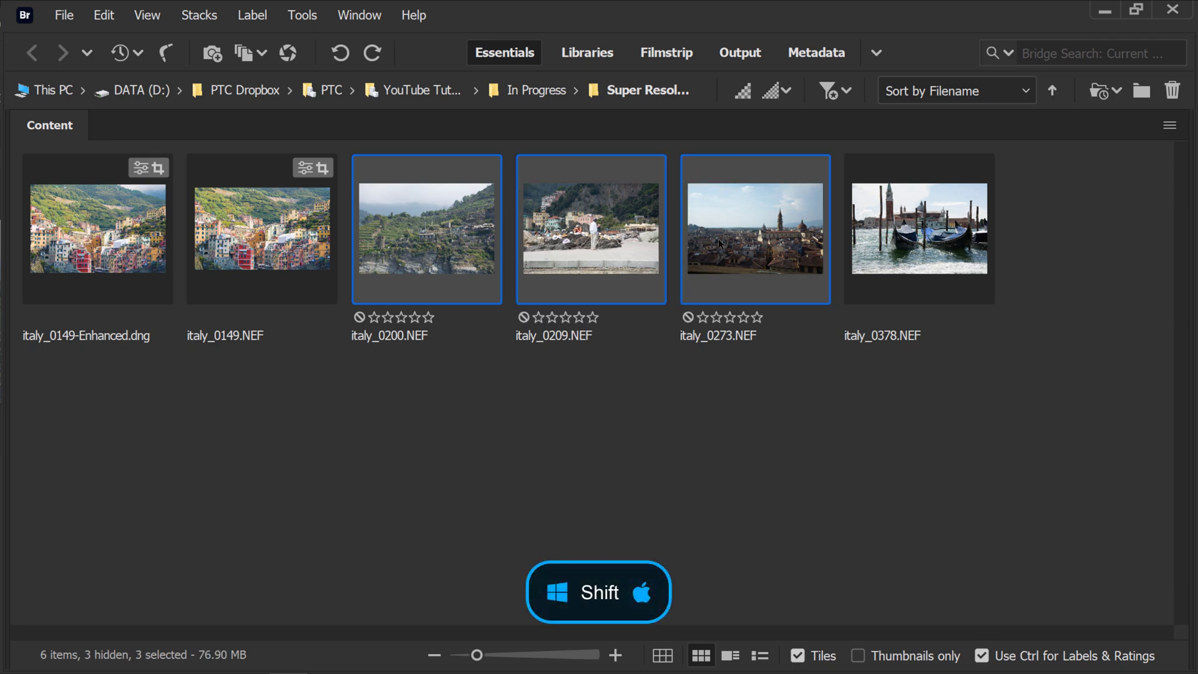
click(289, 55)
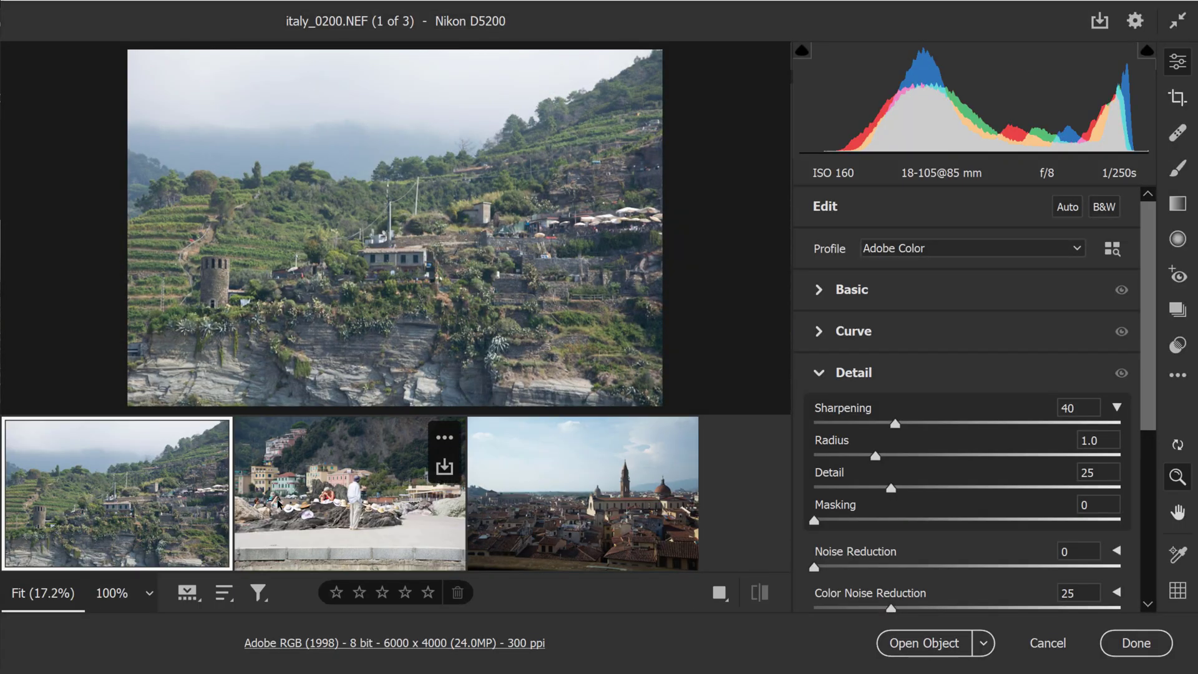
- Select all three filmstrip photos and start Enhance from the image settings menu
shift+click(295, 502)
shift+click(538, 503)
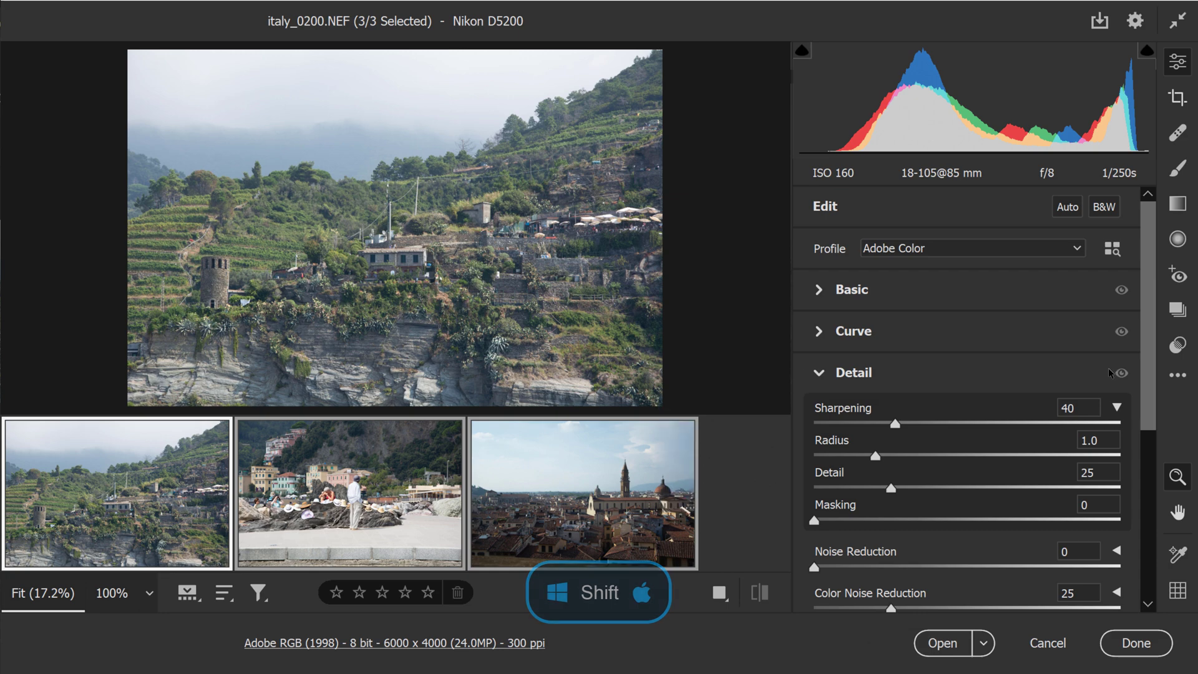
click(1179, 375)
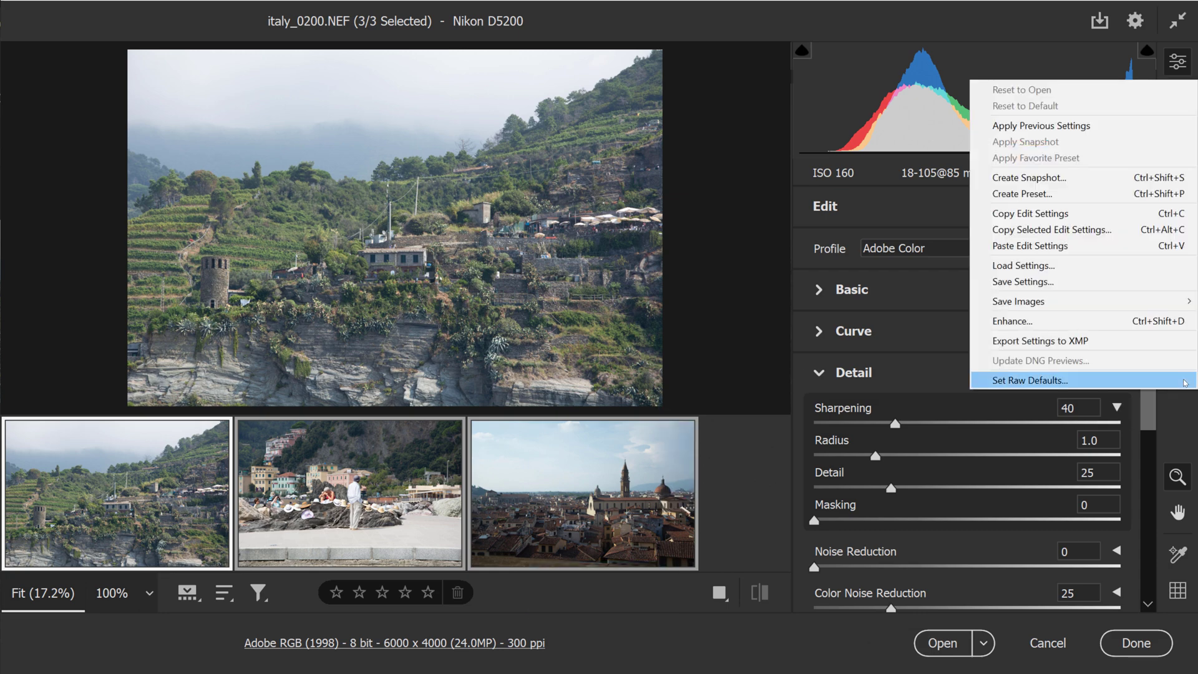
click(1171, 323)
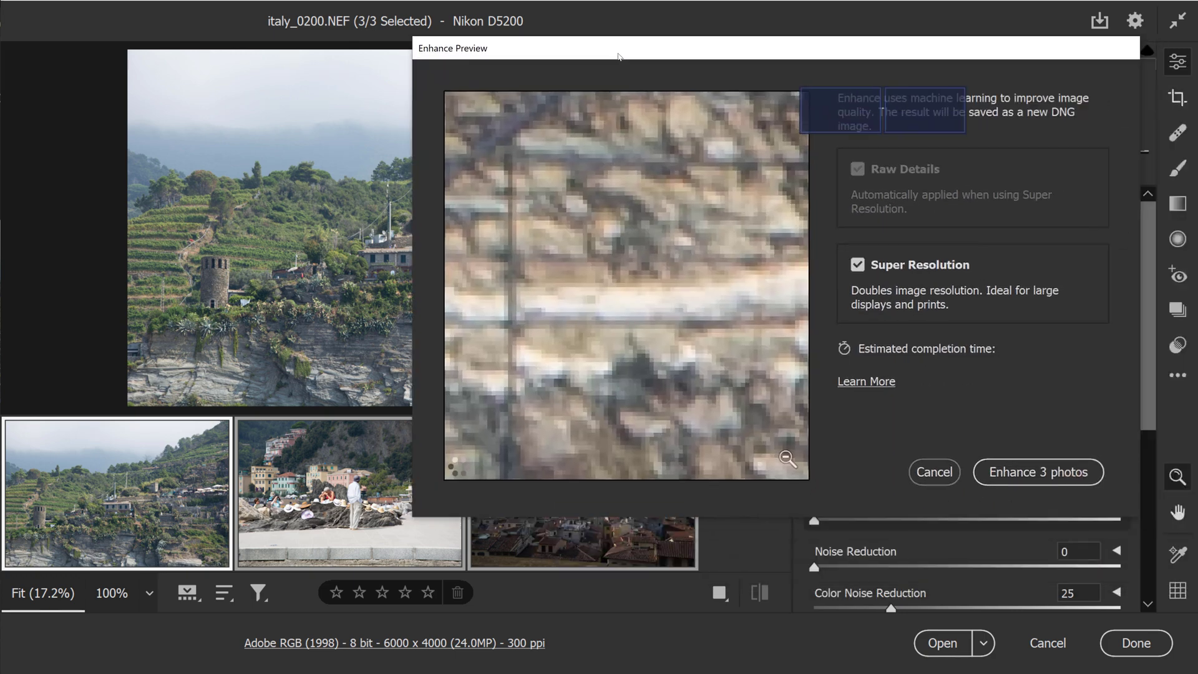
- Compare the Super Resolution preview with and without enhancement, then cancel without processing
click(573, 302)
click(292, 228)
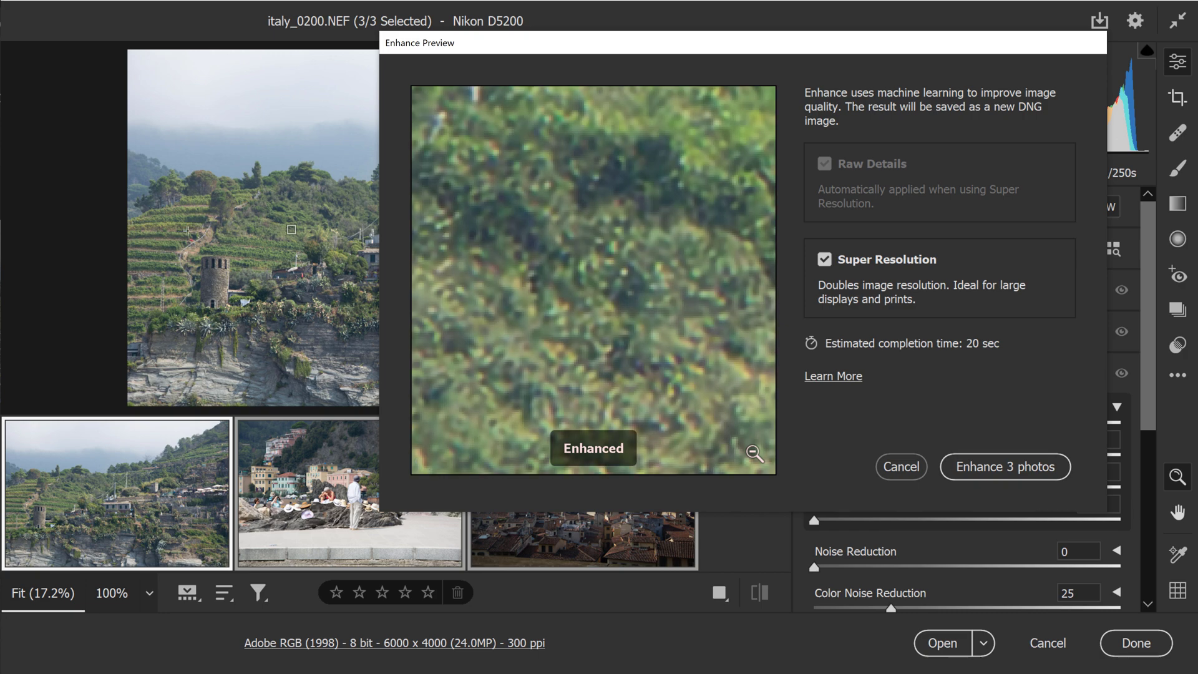
click(188, 296)
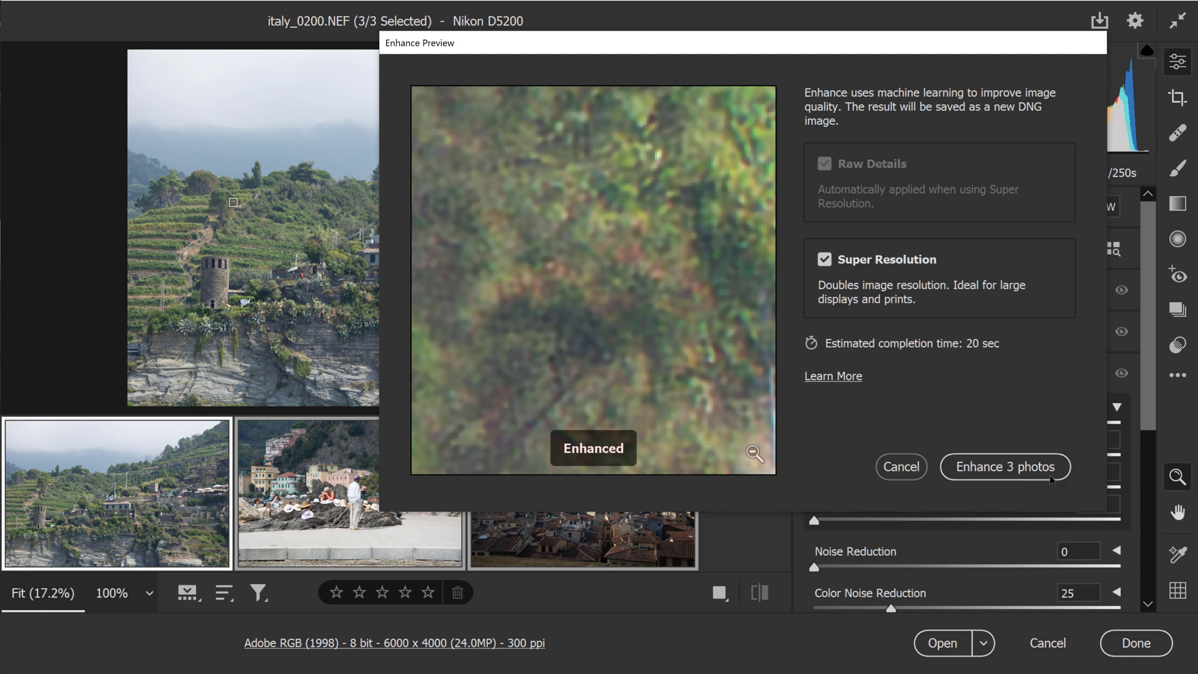
click(902, 467)
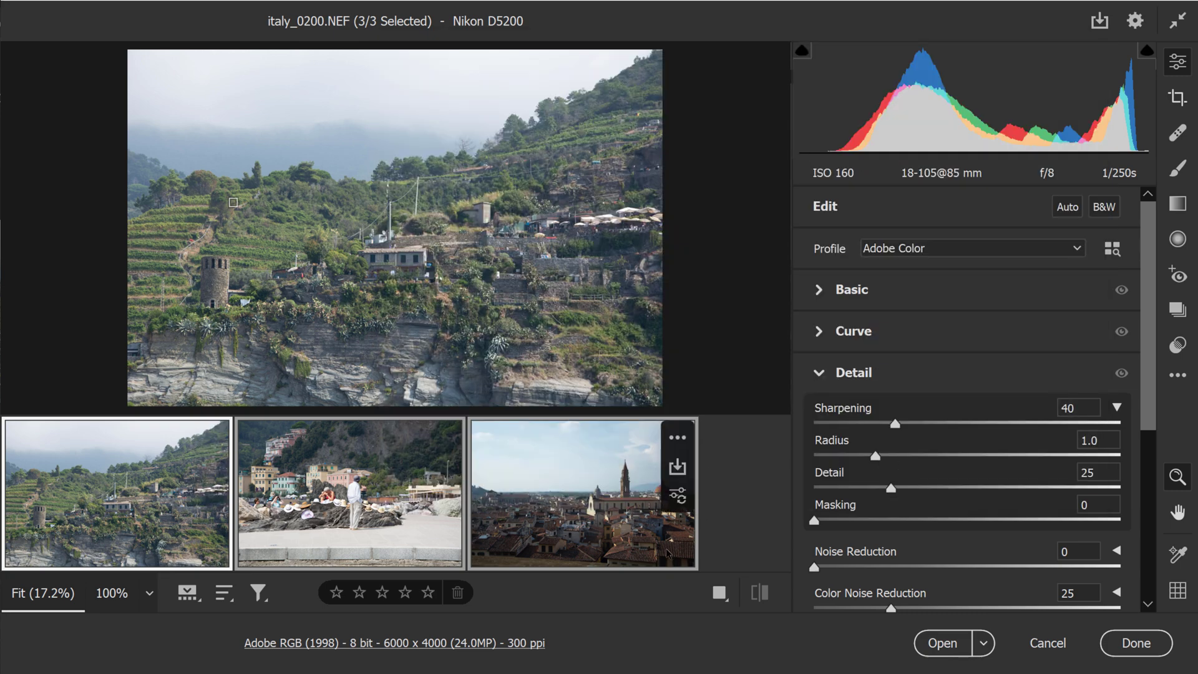
- Leave Camera Raw, then Alt-enhance the Venice gondola photo italy_0378.NEF with the last Super Resolution settings
click(1046, 645)
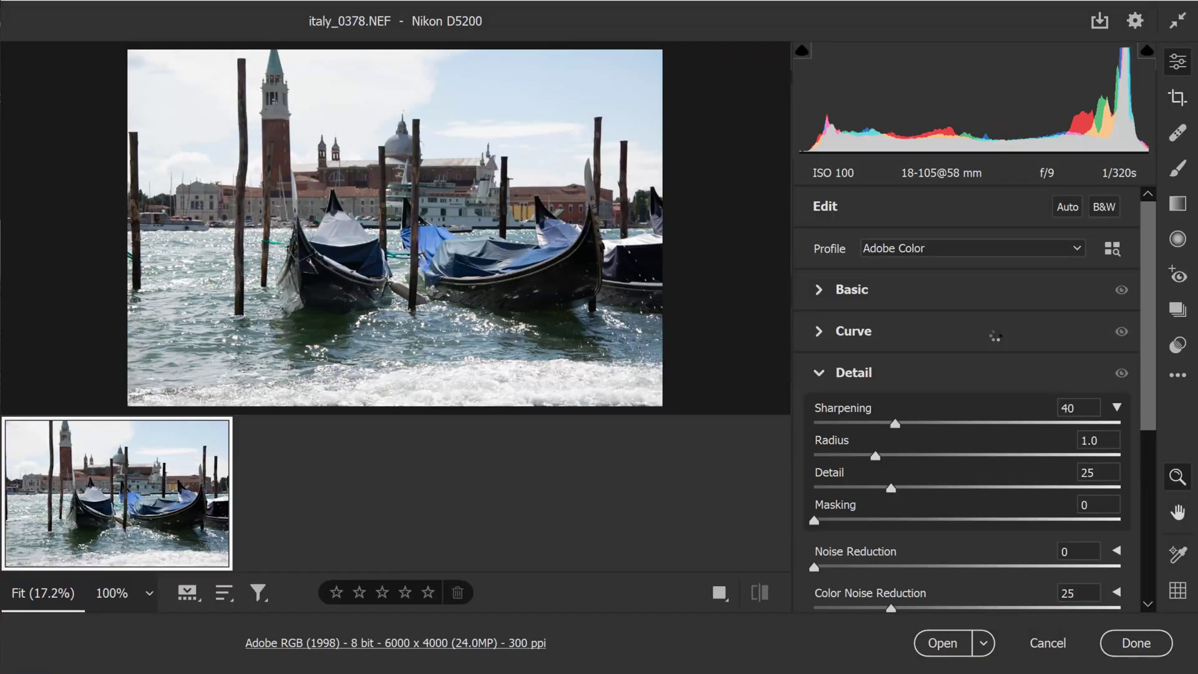
key(alt)
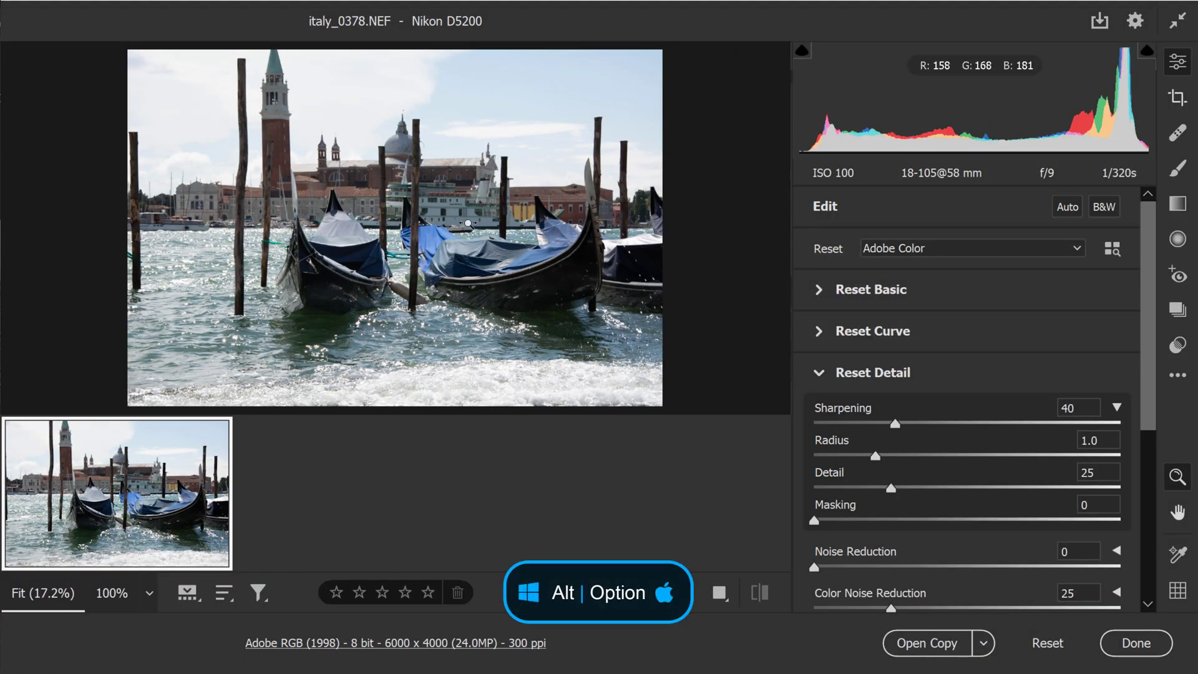
right_click(469, 216)
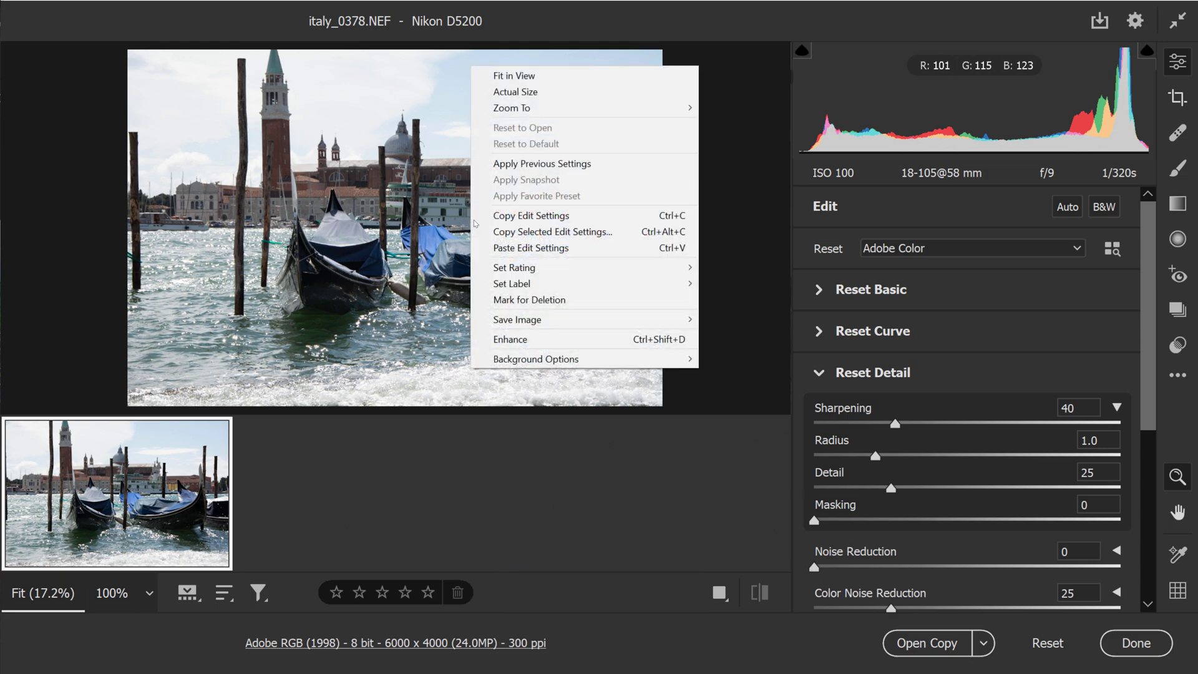
click(572, 348)
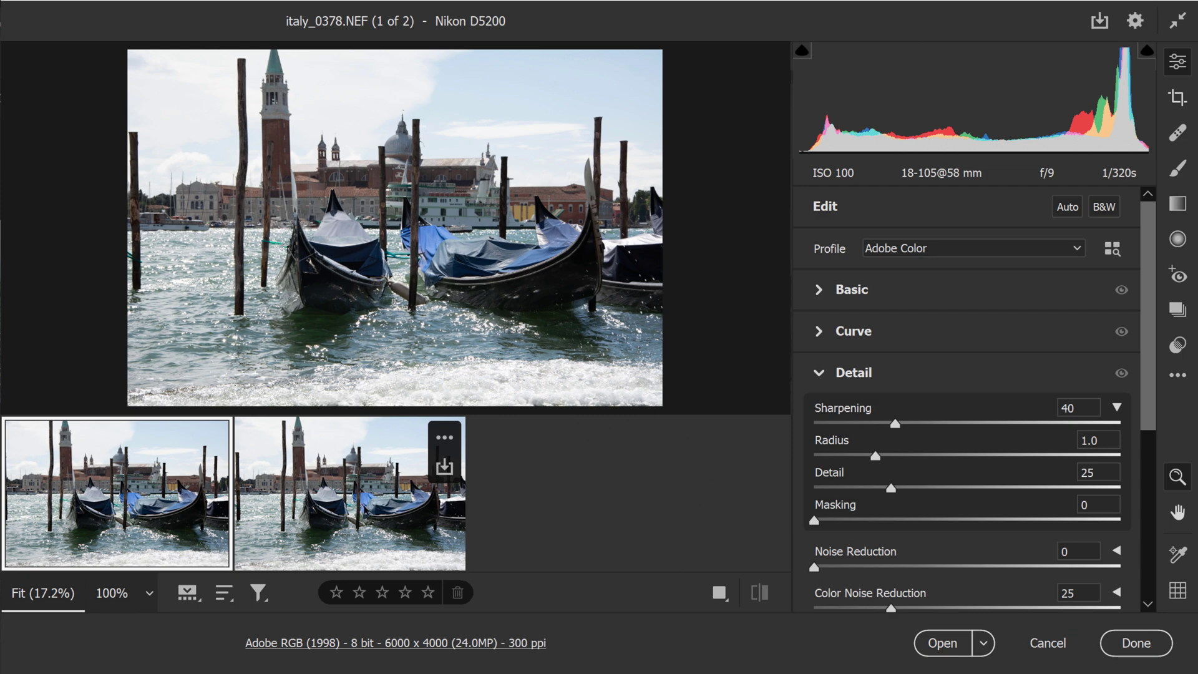
- Compare italy_0378-Enhanced.dng at 12000 x 8000 against the 6000 x 4000 original NEF
click(365, 507)
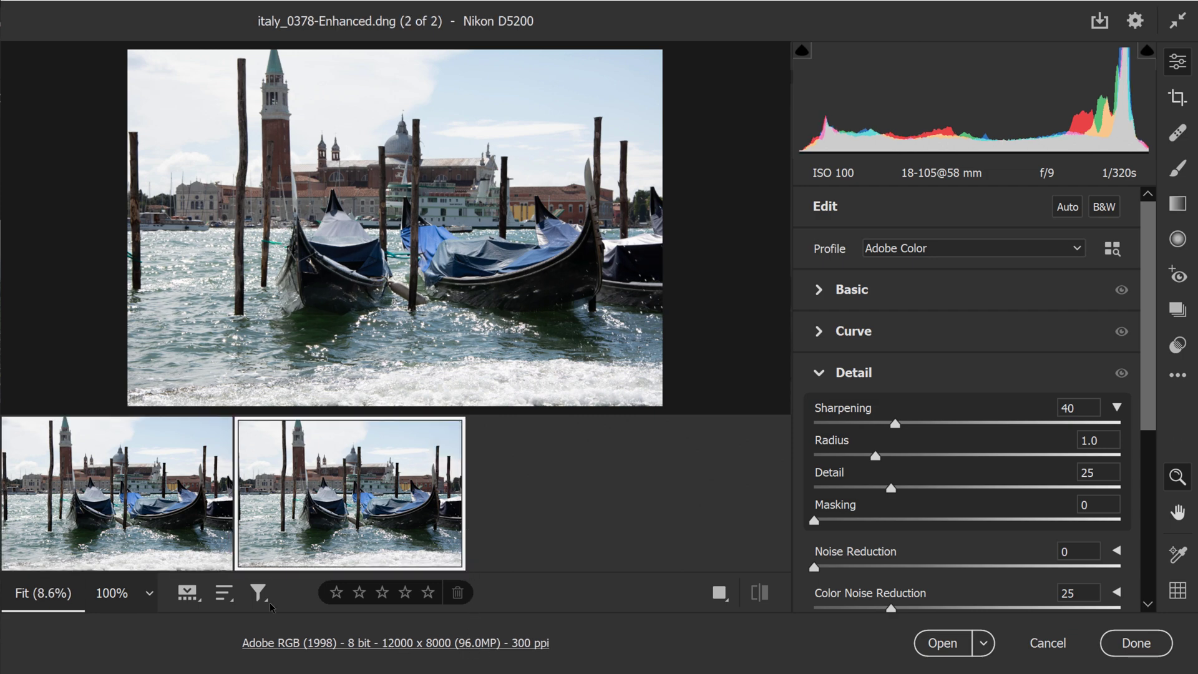
click(118, 493)
click(350, 493)
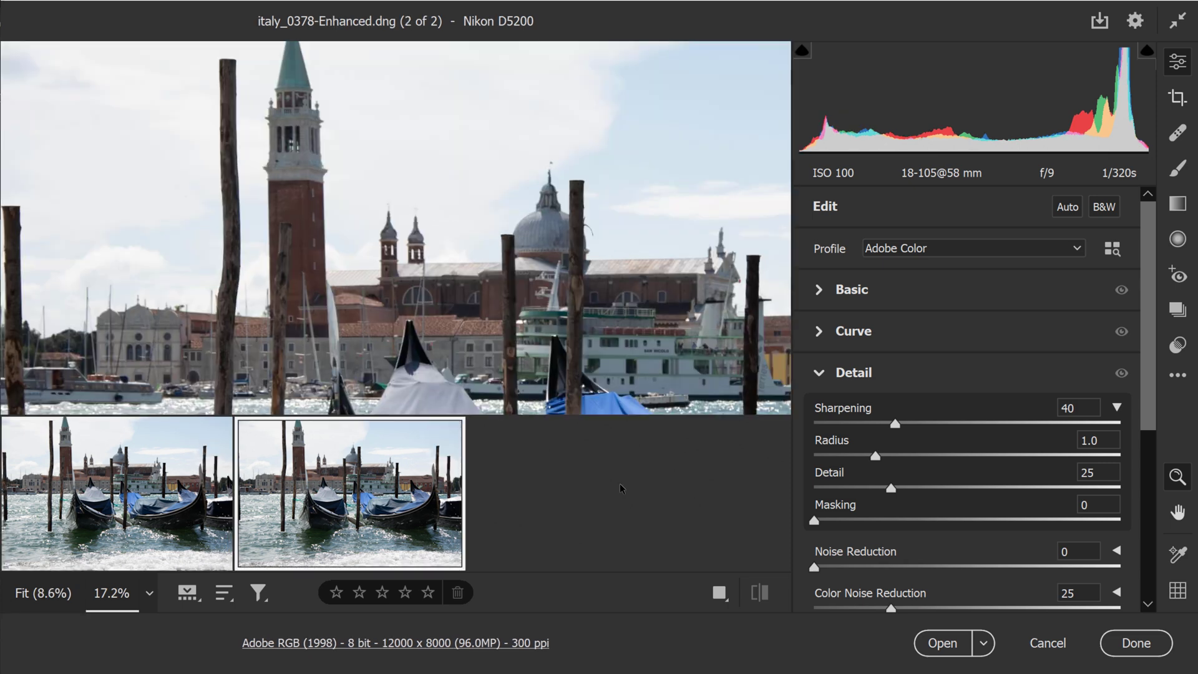